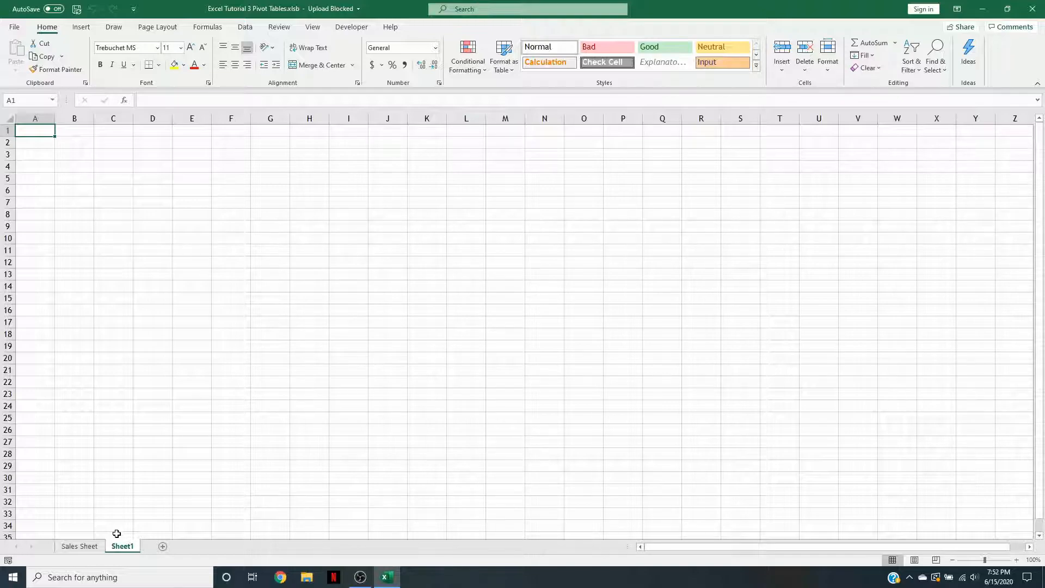
Step: Rename the worksheet Sheet1 as Sales
double_click(116, 546)
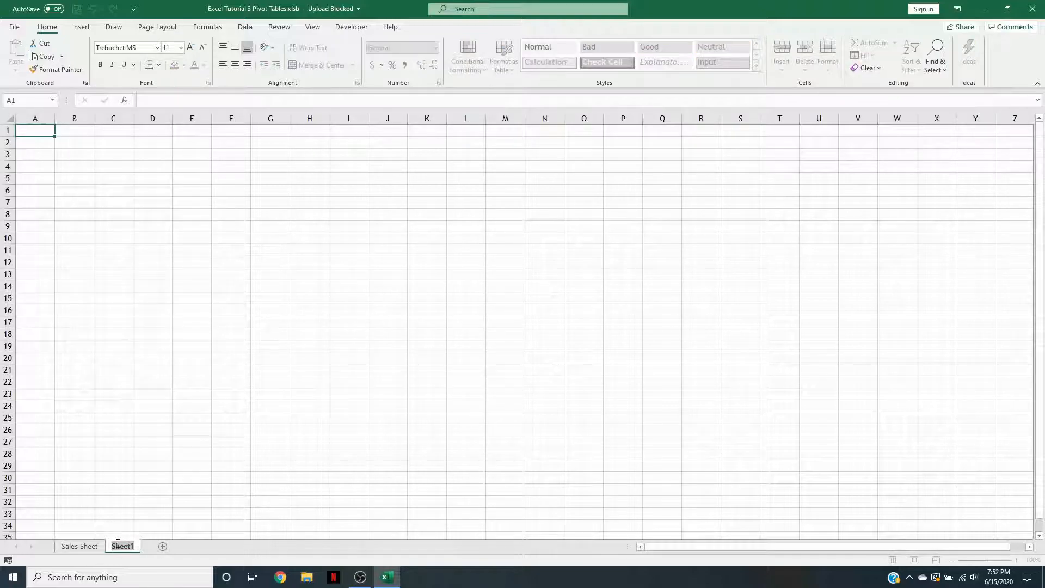
text(Sales)
key(Return)
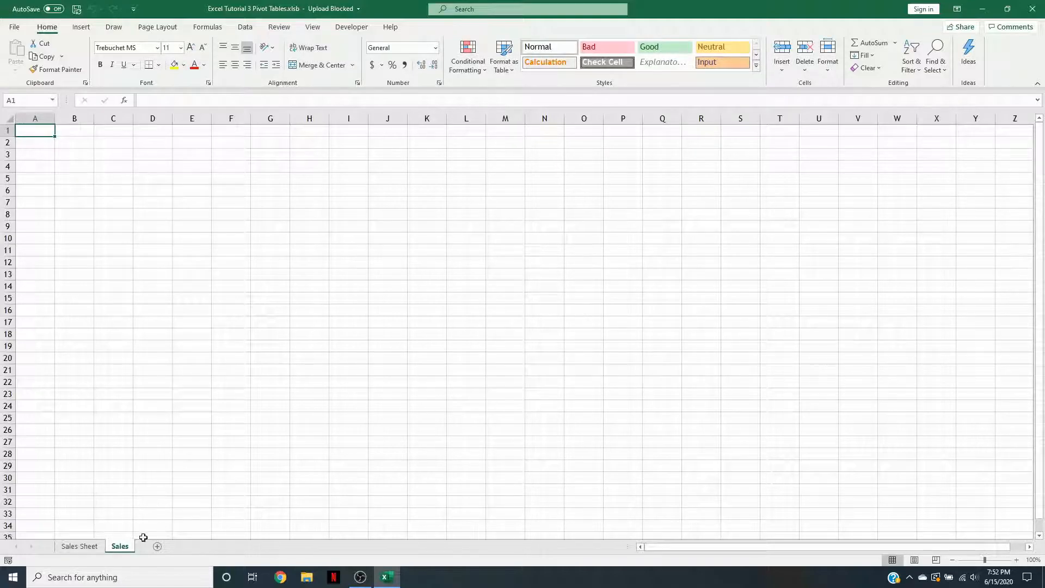
Step: Copy the three merged title rows, A1:F3, from the Sales Sheet worksheet
click(94, 547)
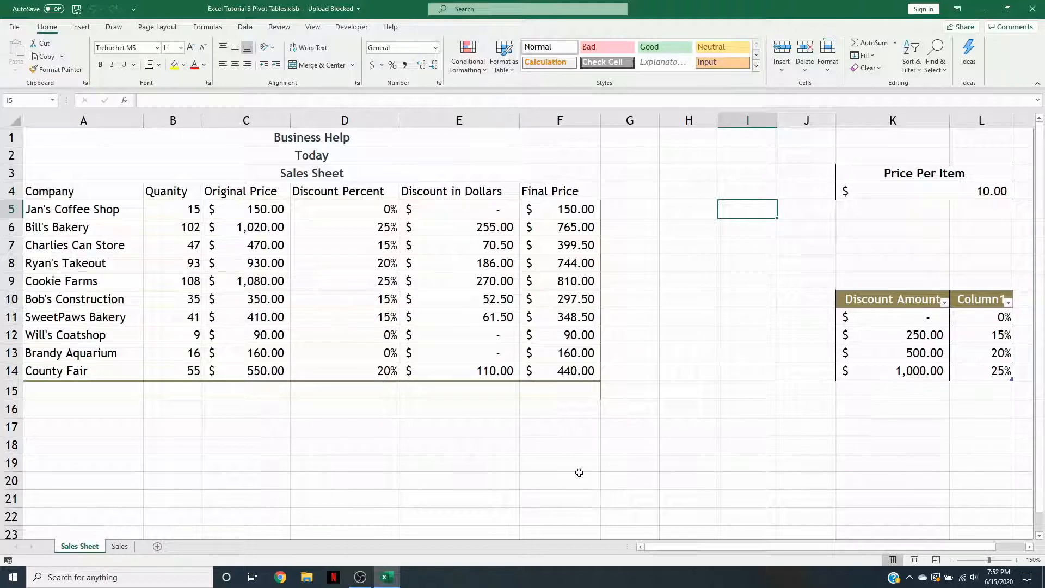
drag(266, 138, 367, 166)
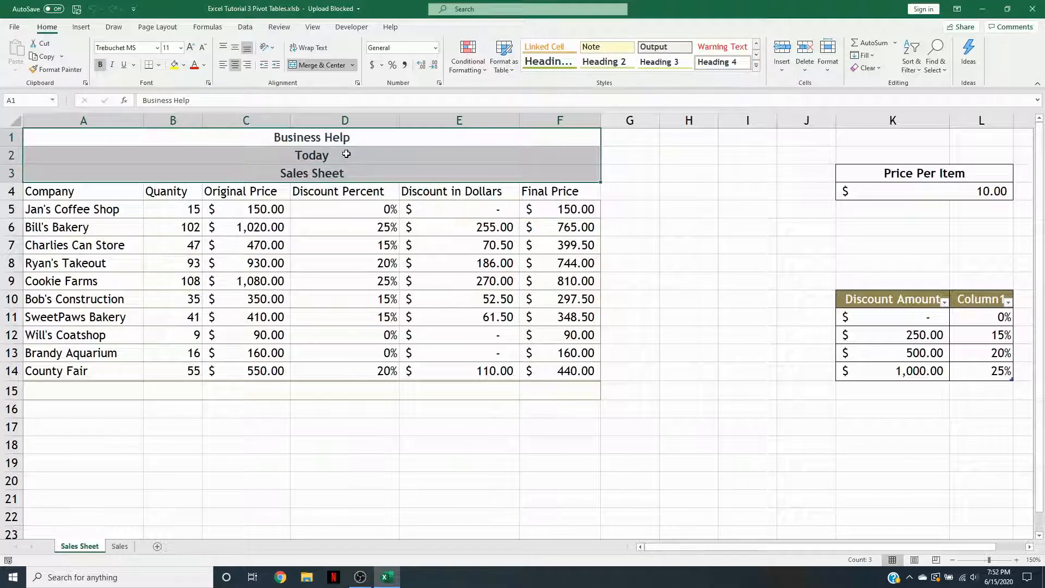
right_click(342, 149)
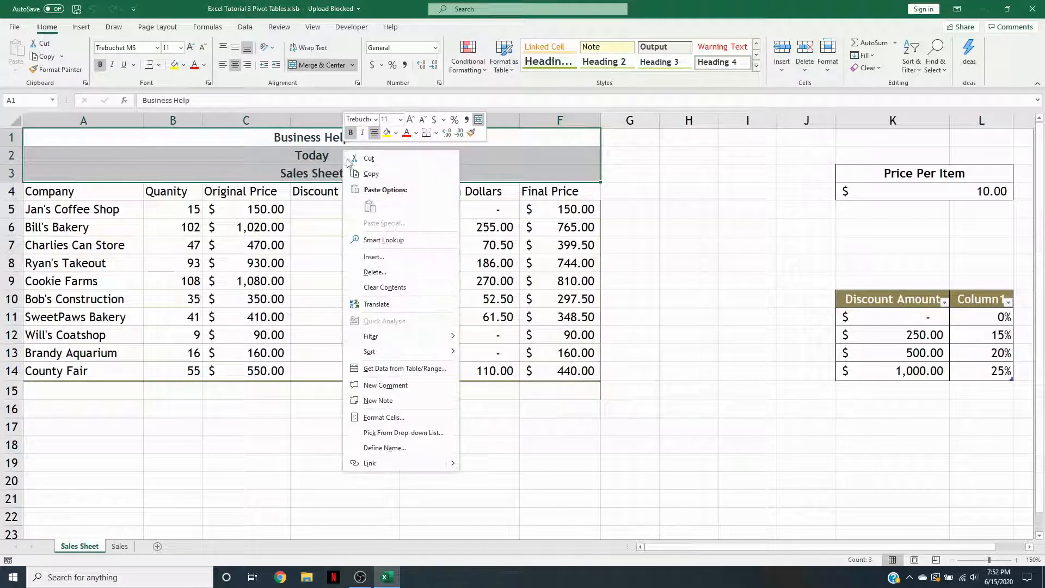
click(359, 174)
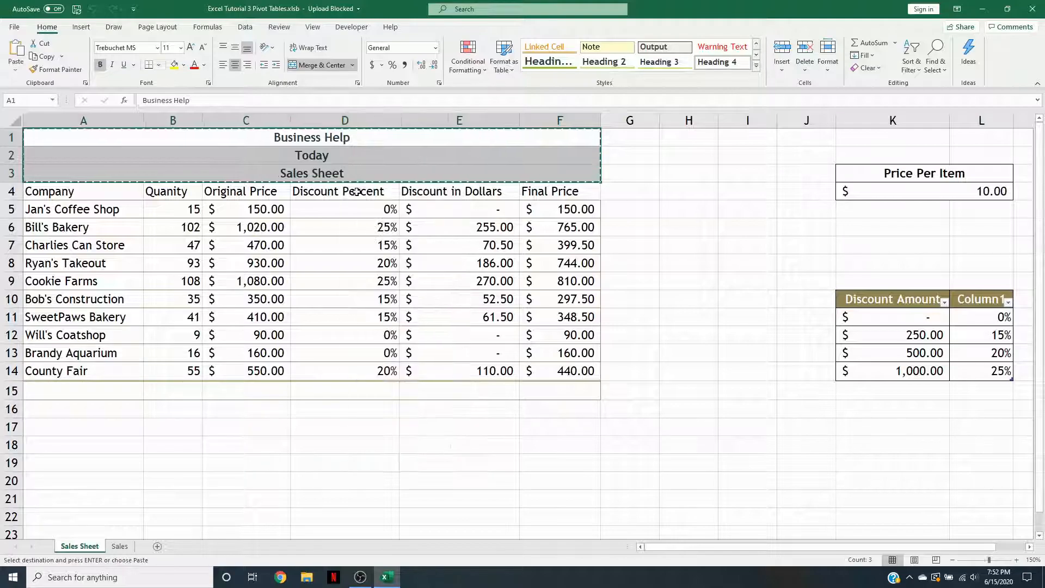
Step: Paste the copied titles as values only into the Sales worksheet, starting at cell A1
click(120, 546)
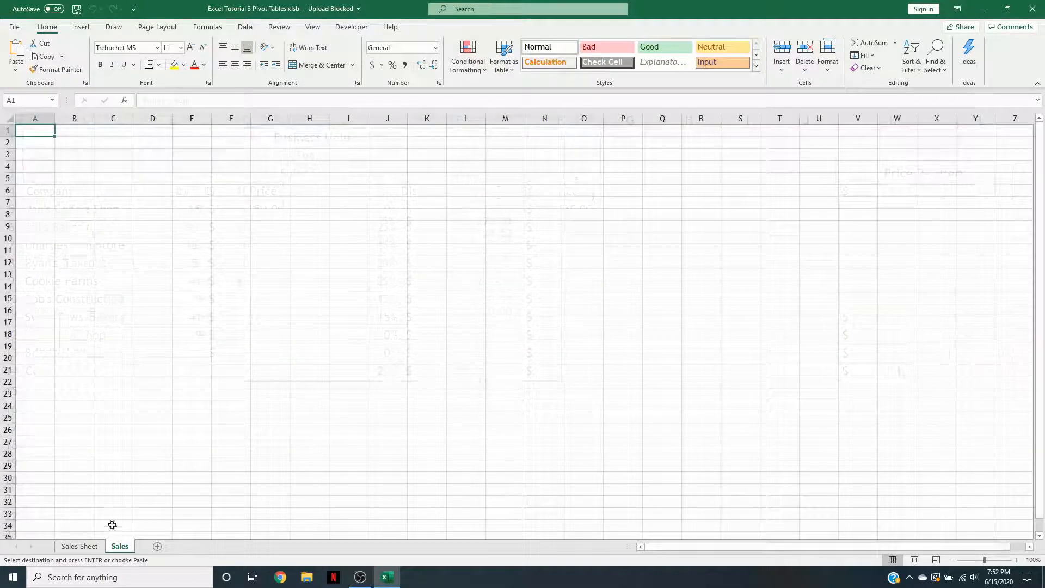
click(1017, 560)
click(1017, 560)
click(1016, 560)
click(1017, 560)
click(1017, 559)
click(1017, 560)
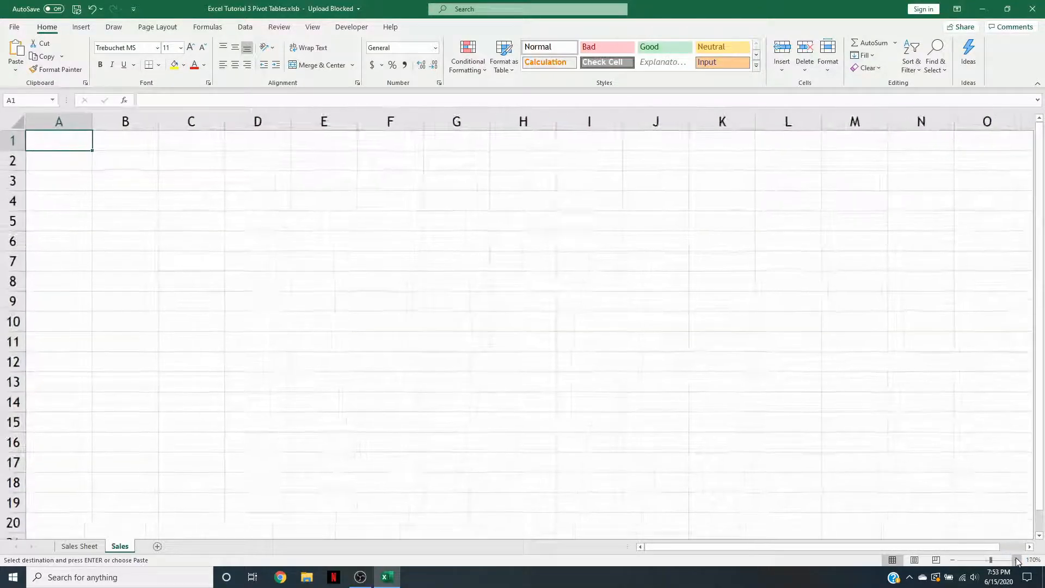
click(1017, 560)
click(1017, 560)
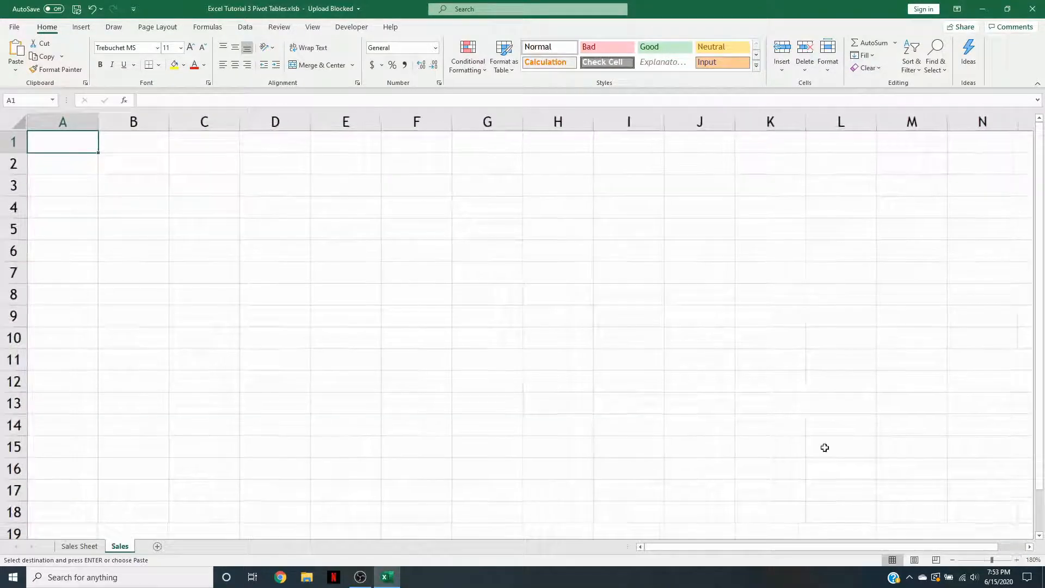
right_click(86, 149)
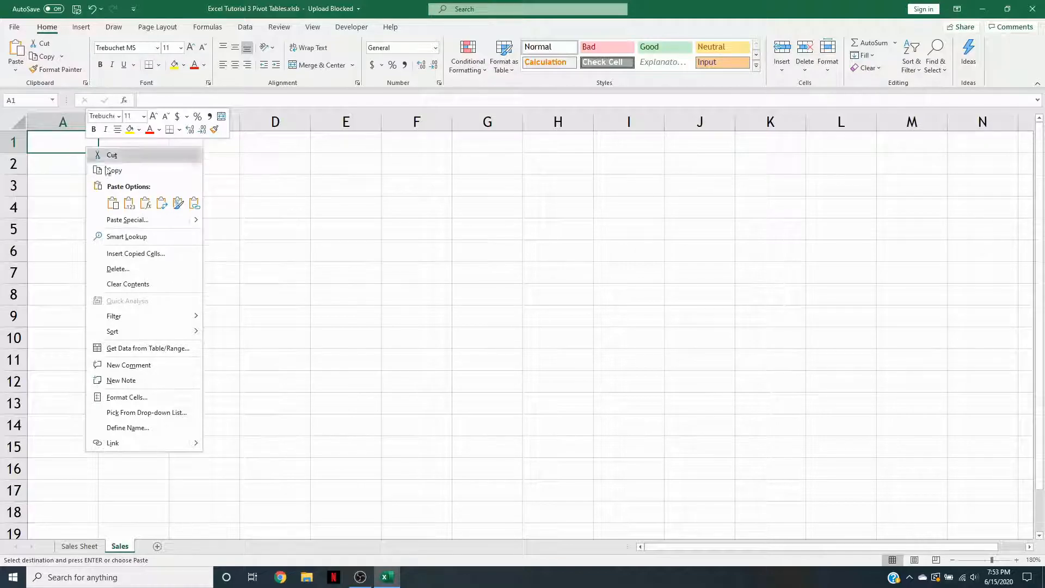
click(113, 204)
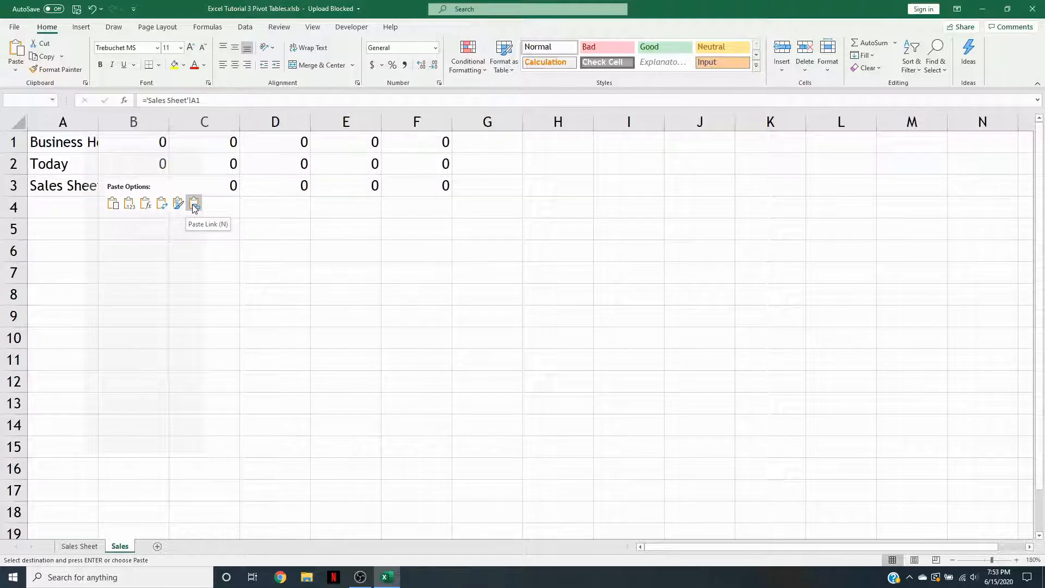
click(130, 204)
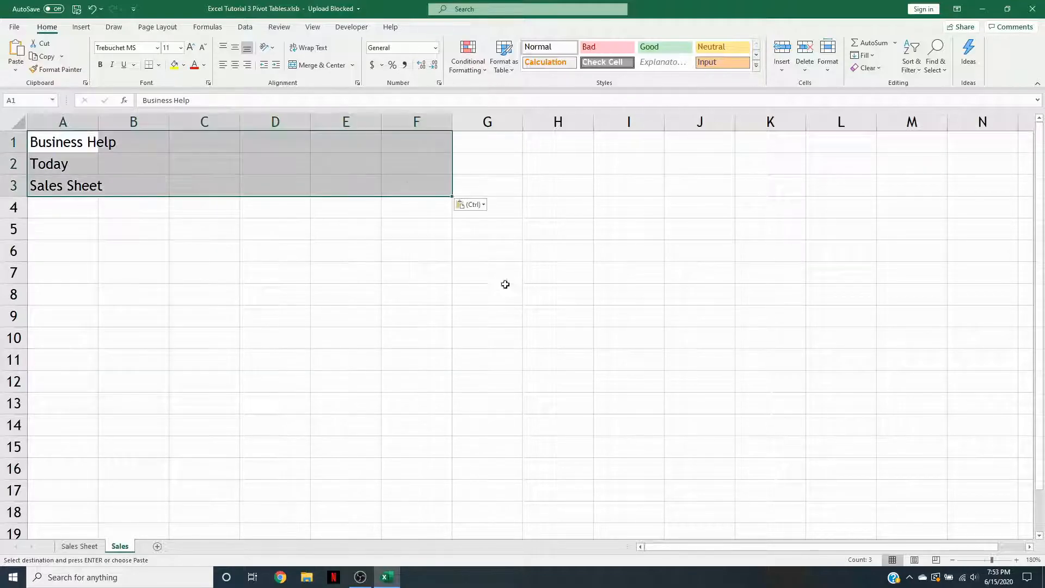
Step: Use Format Painter to apply the formatting of the Sales Sheet title rows to the titles starting at A1 on the Sales worksheet
click(952, 560)
click(953, 560)
click(952, 560)
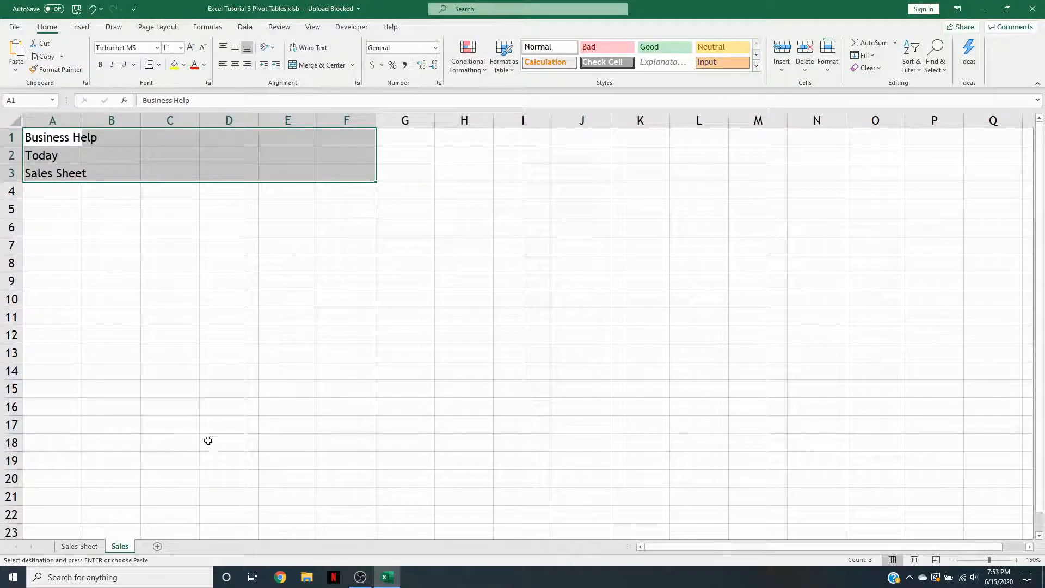
click(79, 546)
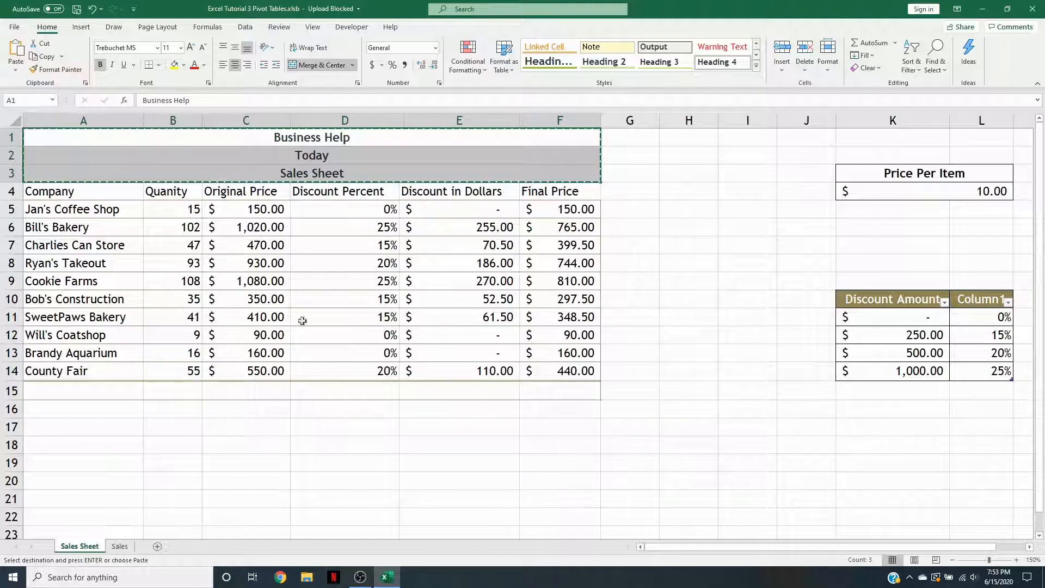
click(751, 246)
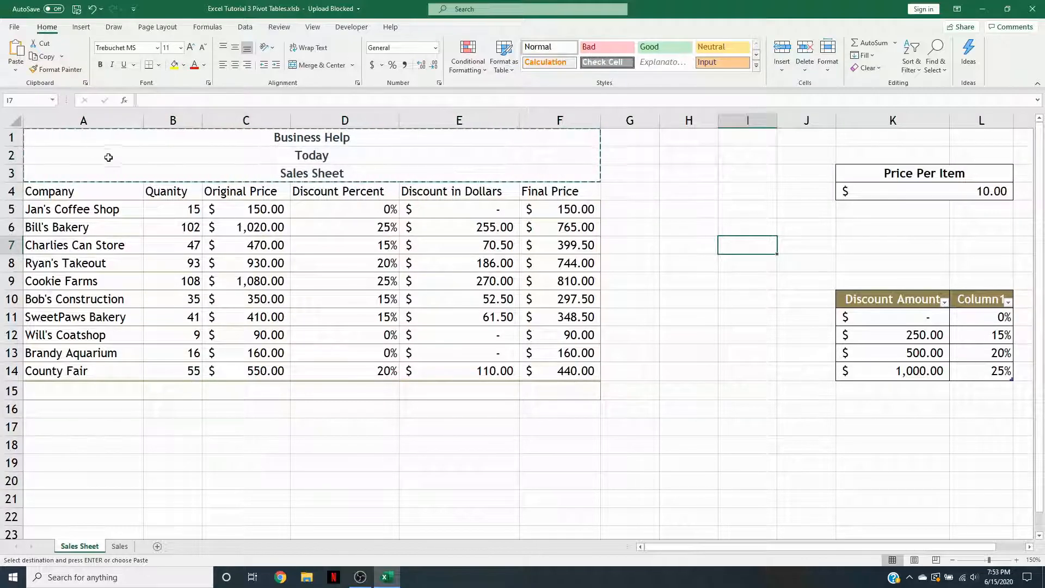
drag(75, 133, 76, 174)
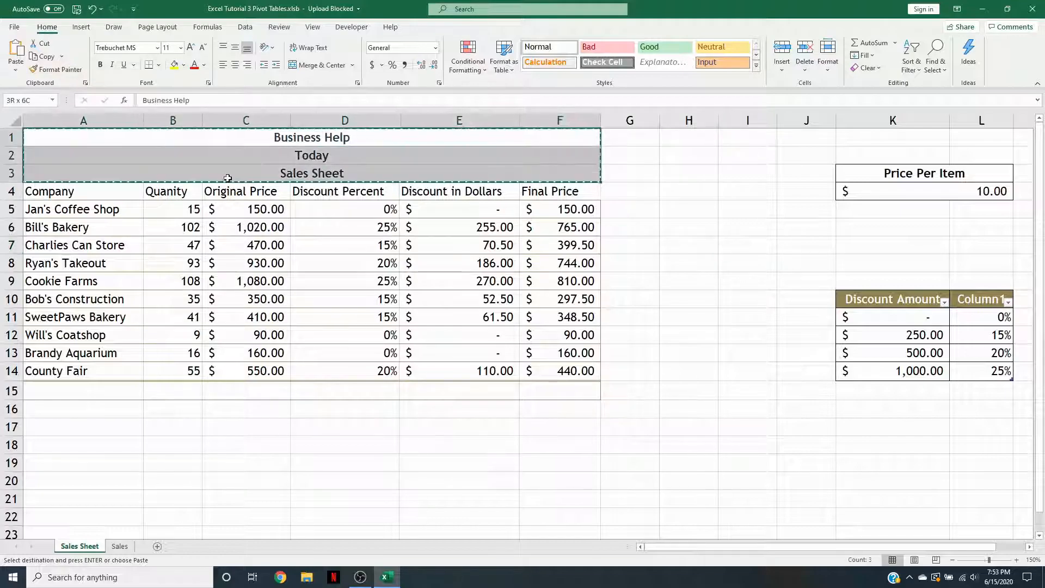
click(63, 69)
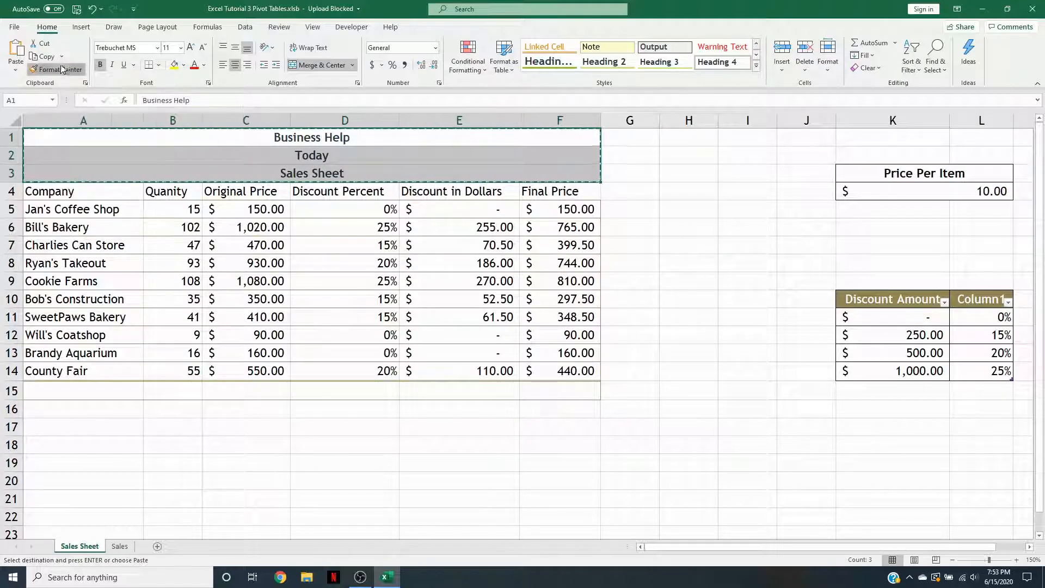
click(120, 546)
click(59, 138)
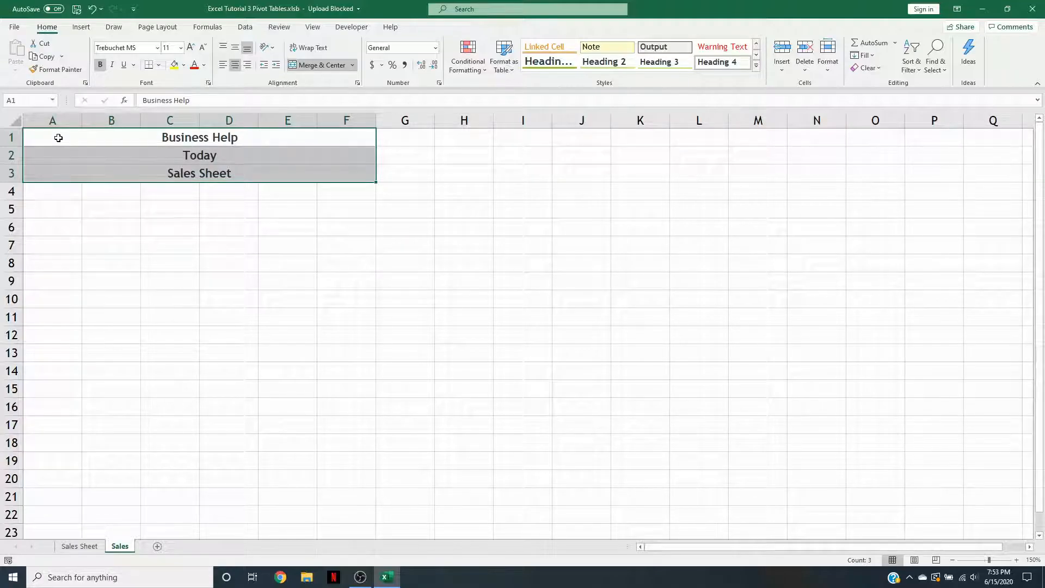
Step: Format the range A4:F14 on Sales Sheet as a table with headers, using a medium olive-brown table style with banded rows
click(79, 547)
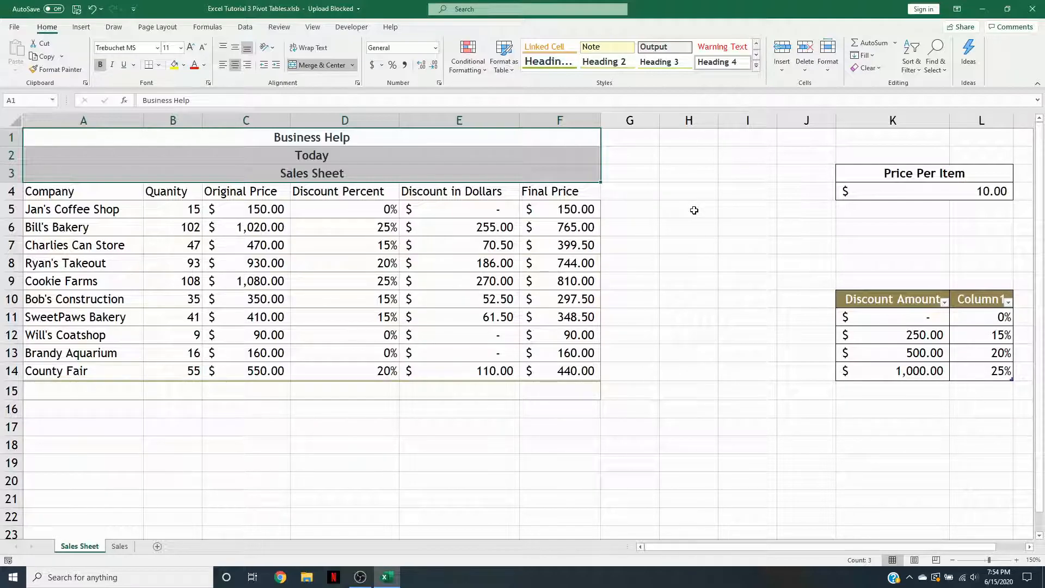
click(64, 188)
drag(64, 188, 575, 371)
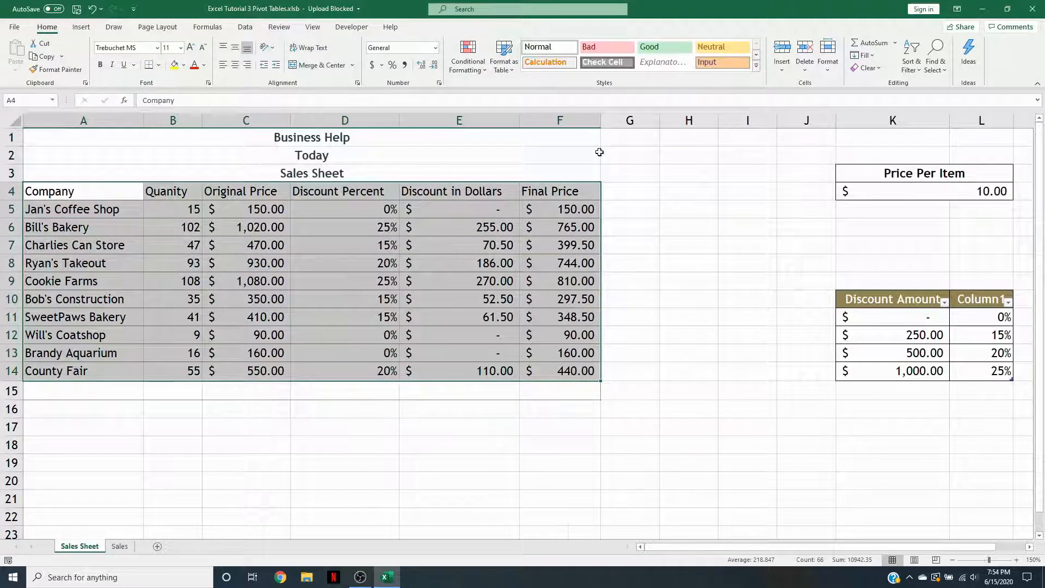
click(509, 68)
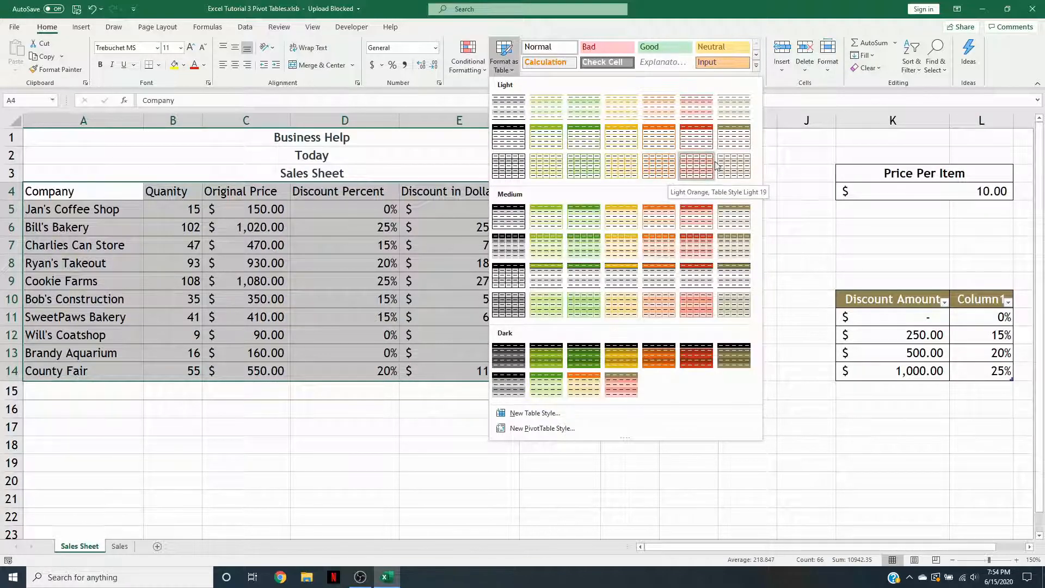
click(740, 223)
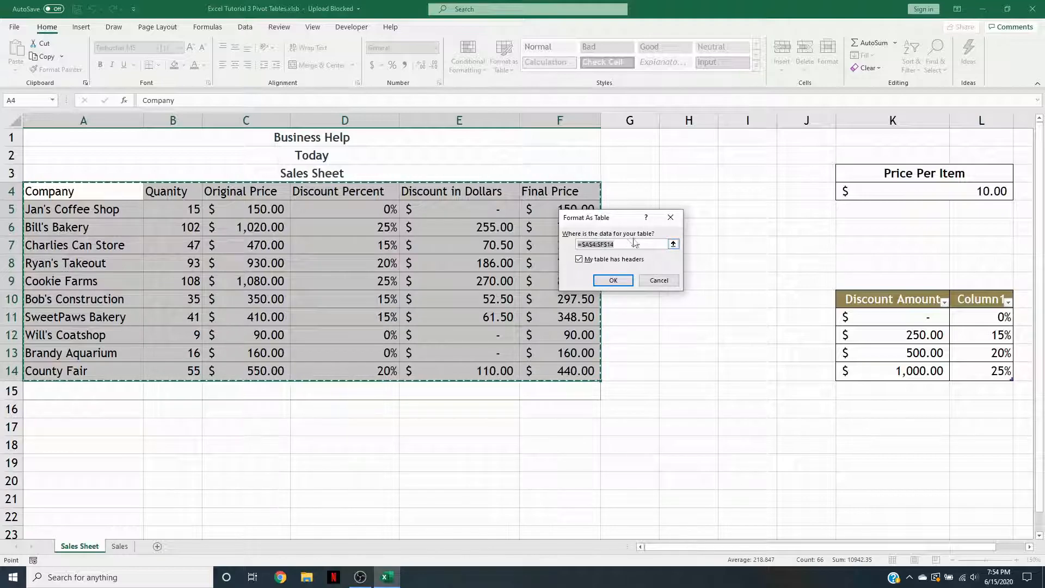
click(614, 280)
click(687, 281)
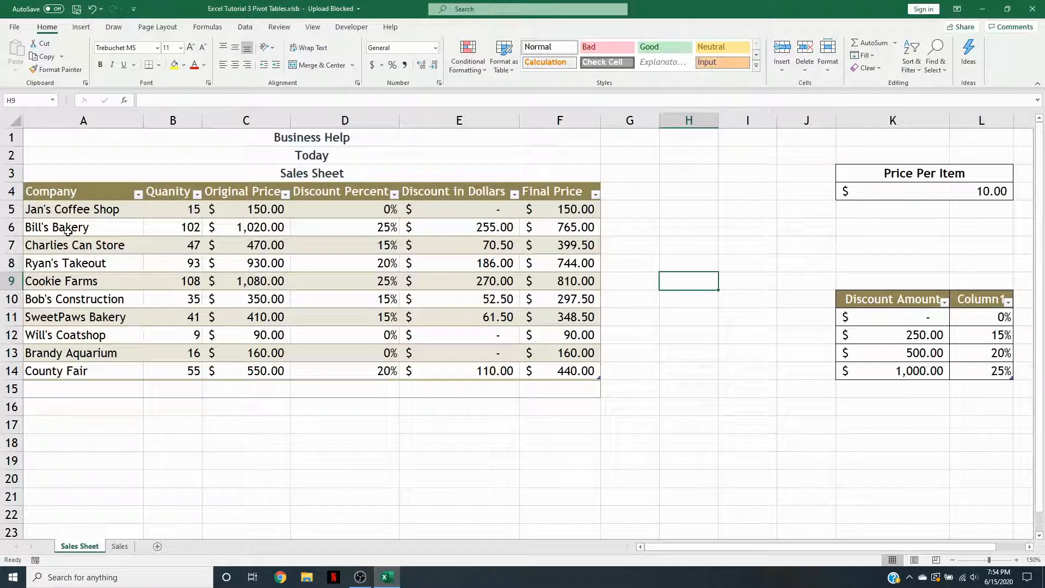
Step: Insert the recommended Clustered Bar chart based on the full company sales table, A4:F14
click(70, 193)
drag(69, 194, 585, 376)
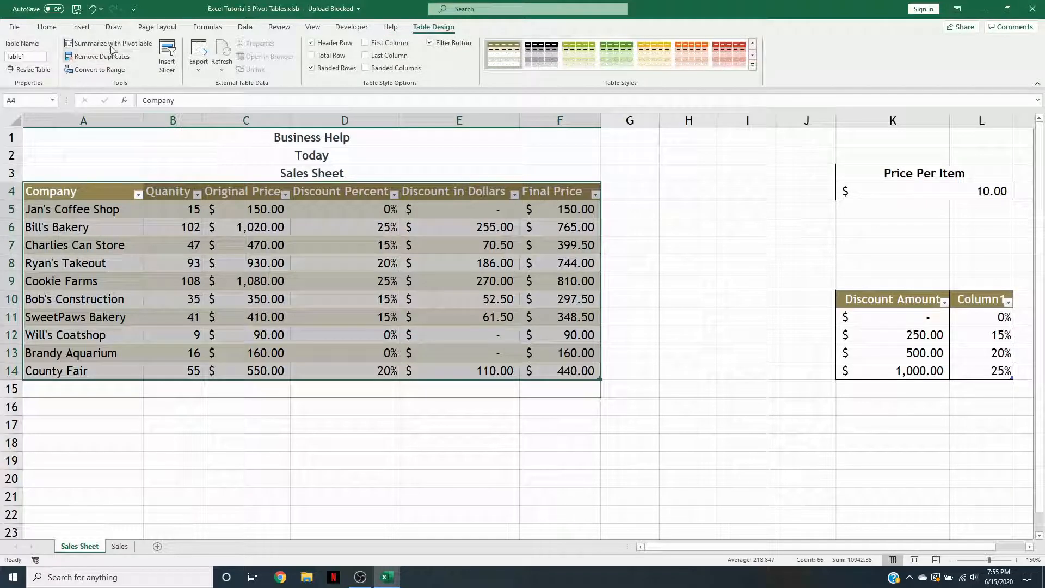
click(84, 30)
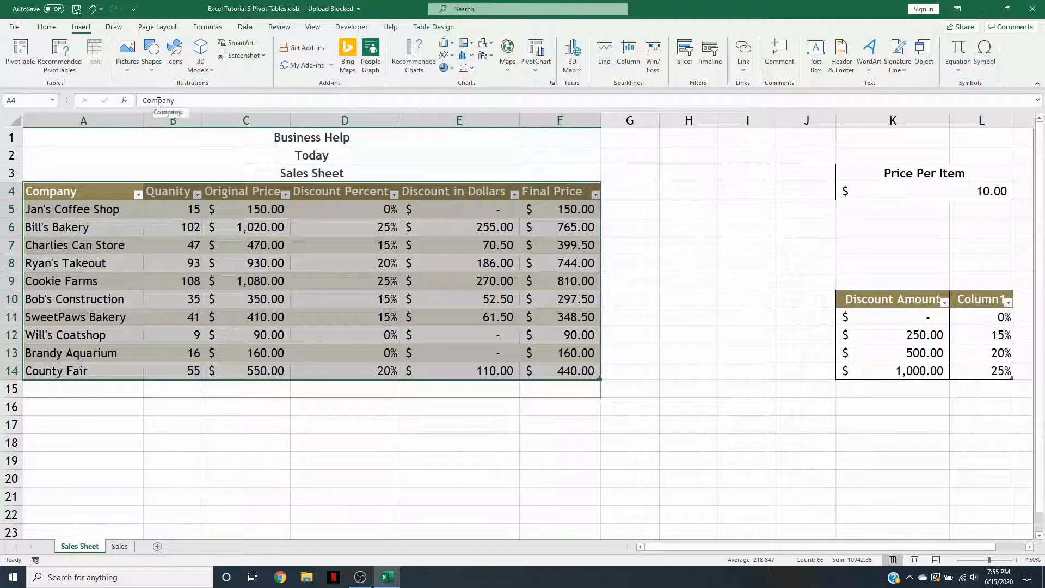
click(414, 63)
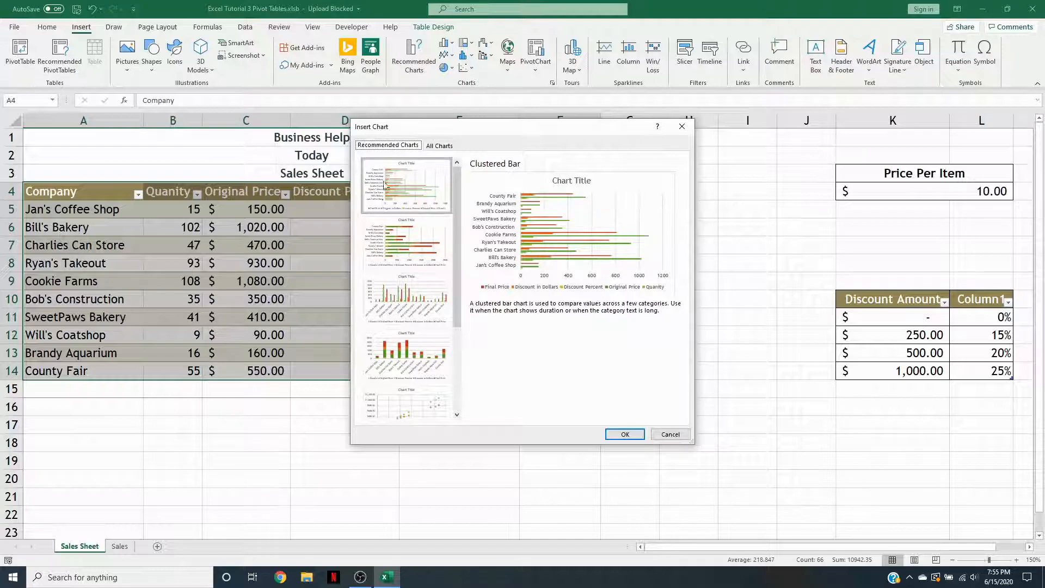
click(447, 145)
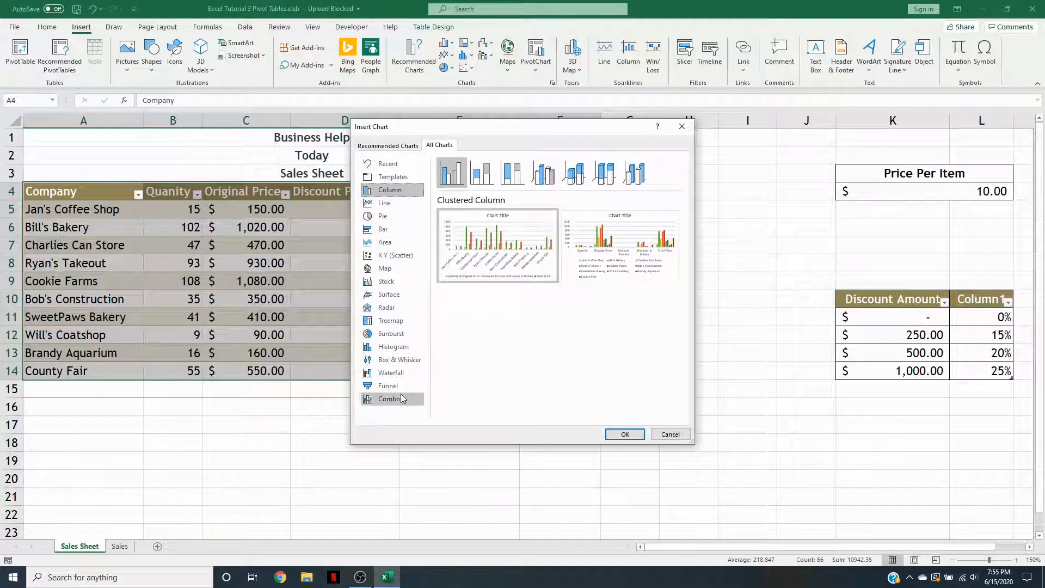
click(401, 147)
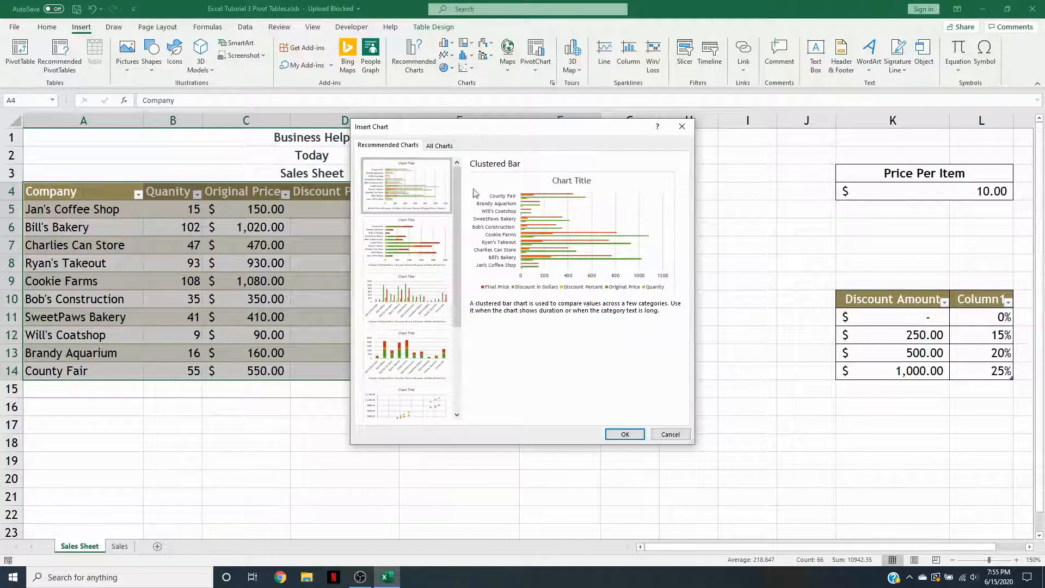
click(625, 434)
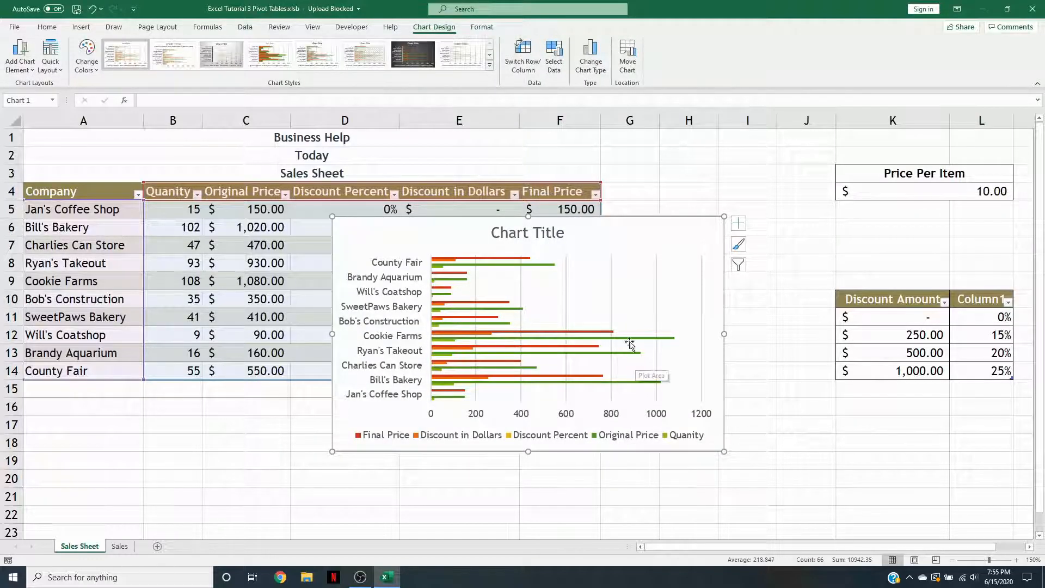
Step: Move the chart to the Sales worksheet and fit it directly below the titles across columns A to F, rows 4 to 16
right_click(636, 233)
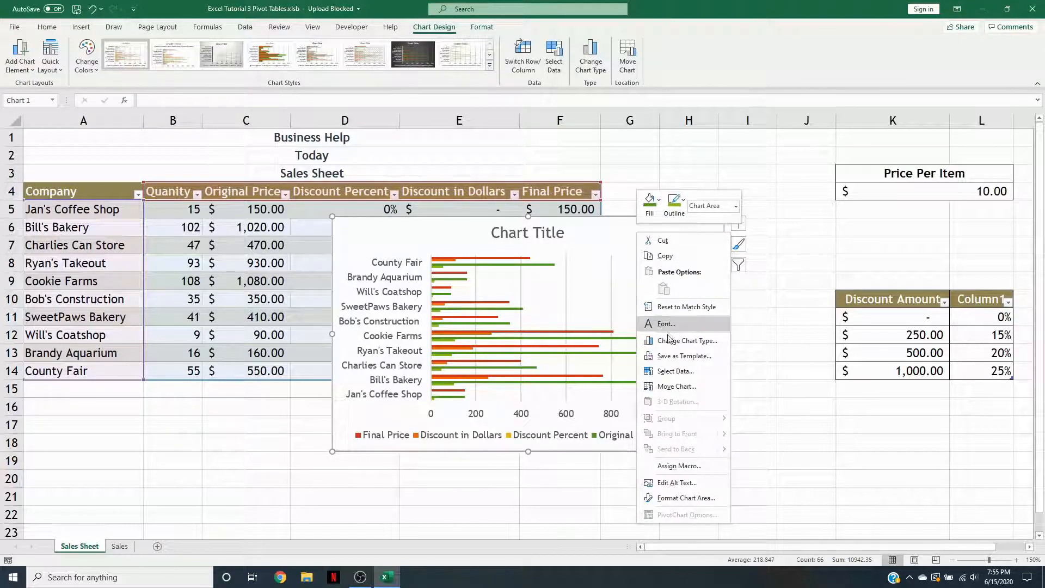
click(677, 387)
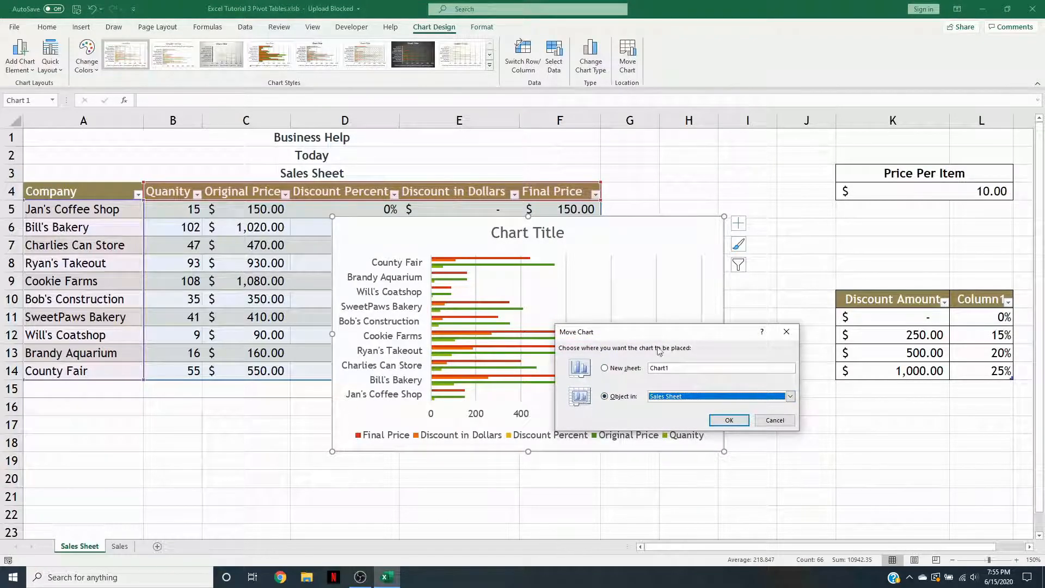
click(677, 399)
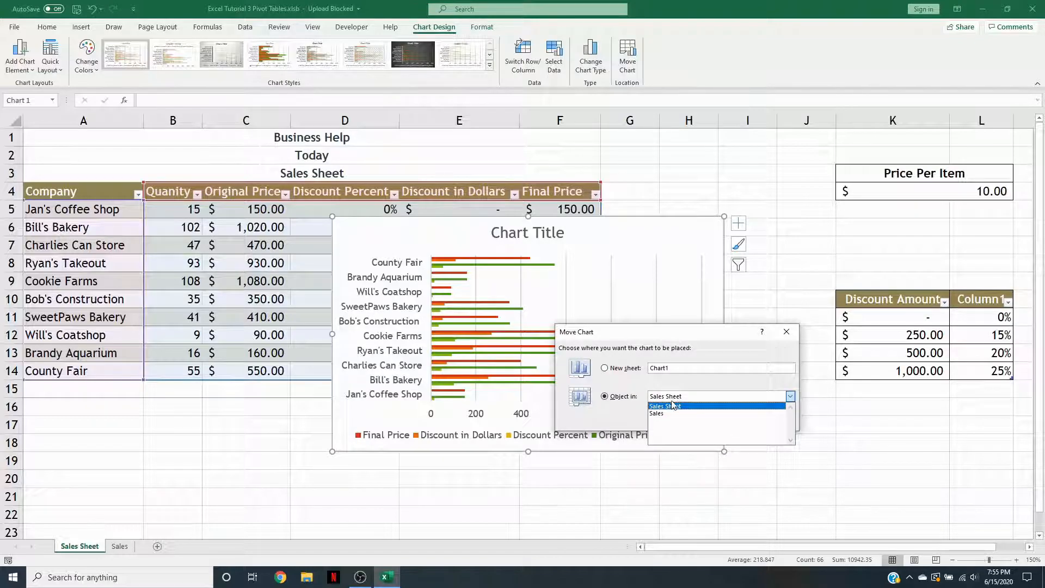
click(668, 416)
click(729, 421)
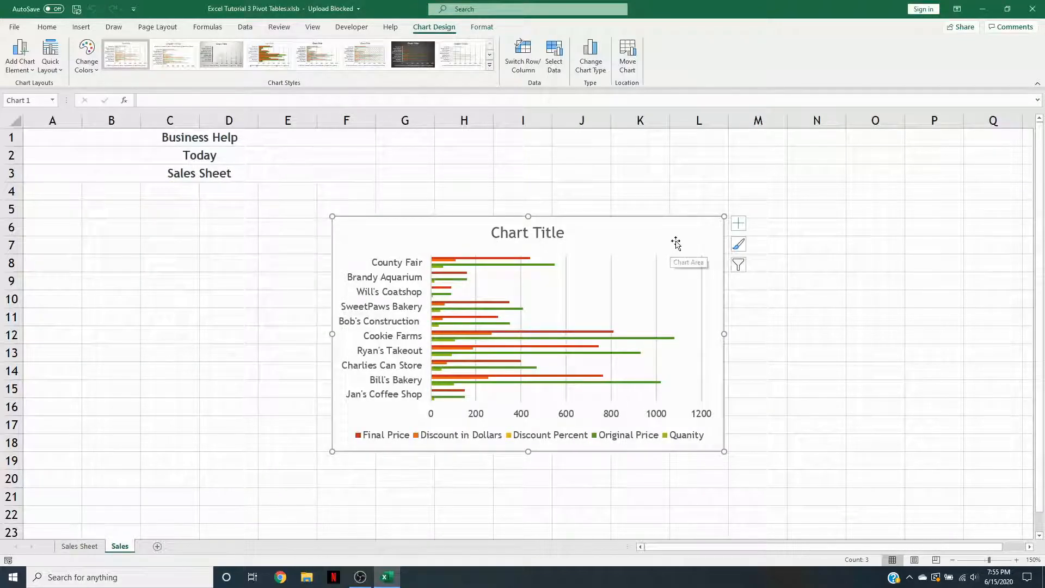
drag(669, 236, 353, 201)
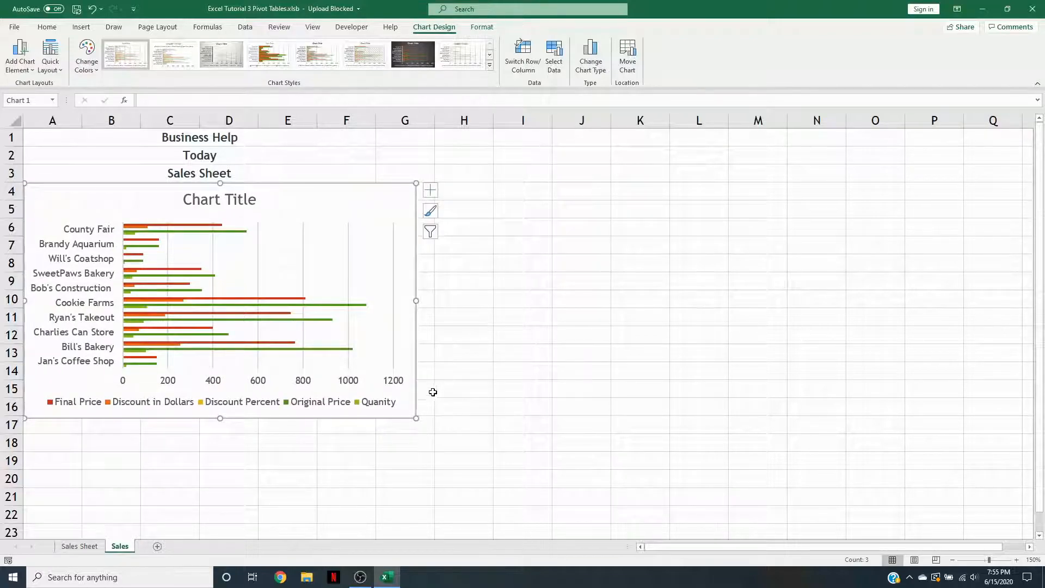
drag(416, 418, 376, 409)
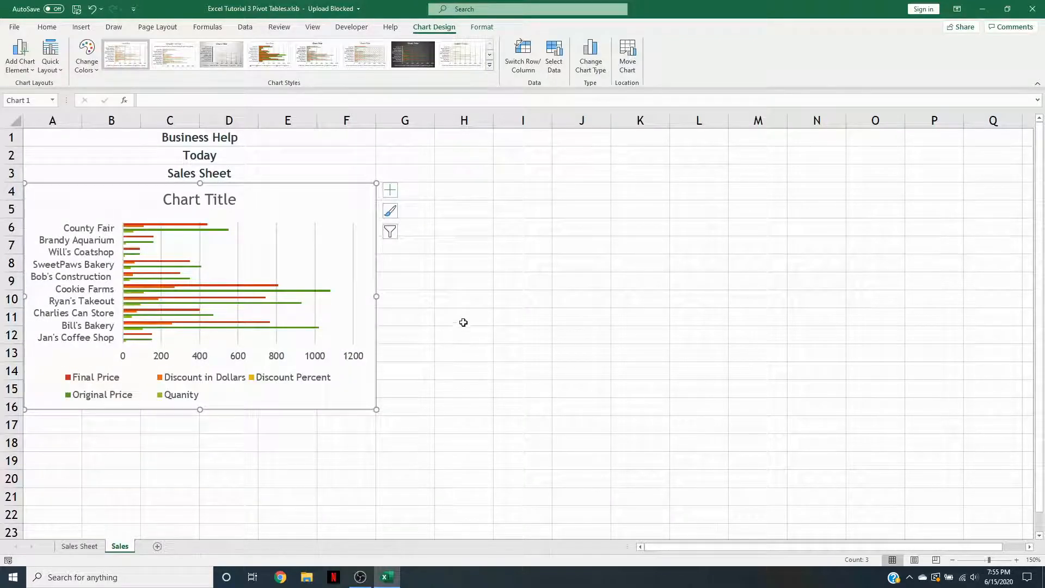
Step: Replace the chart's placeholder title with Sales
double_click(210, 200)
double_click(209, 200)
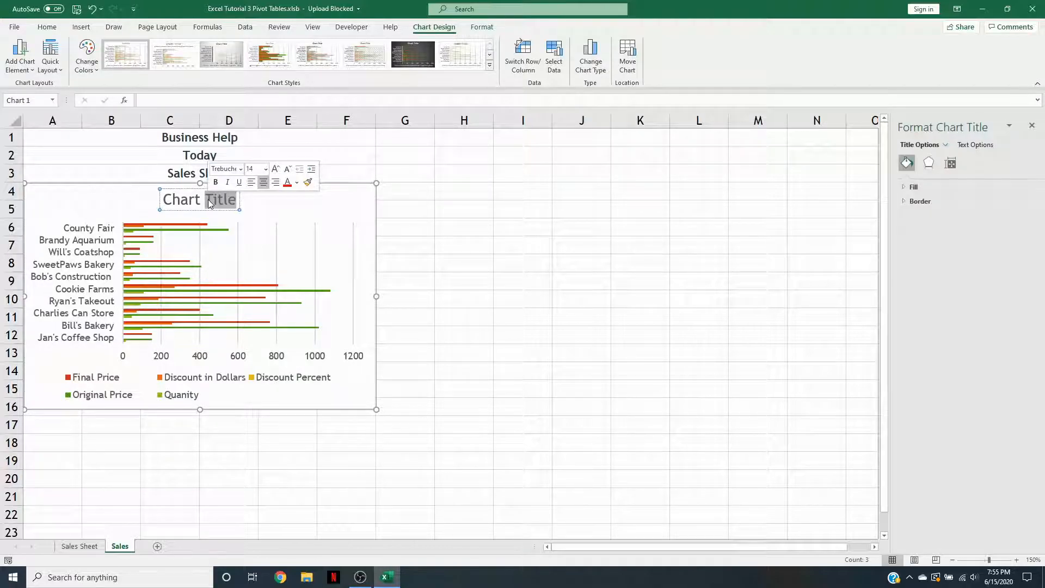
double_click(200, 200)
click(201, 200)
drag(239, 199, 161, 197)
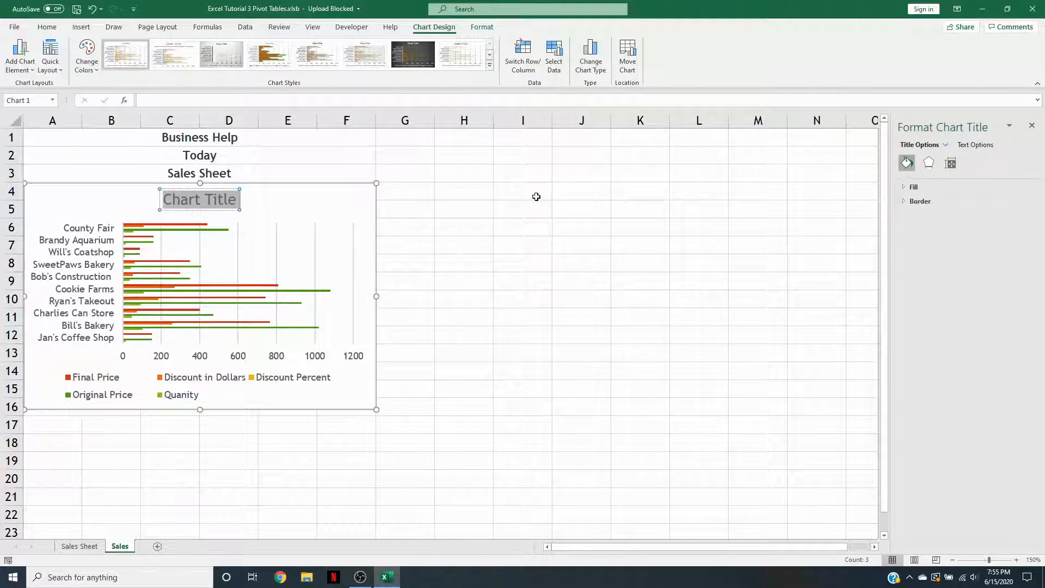
text(Sales)
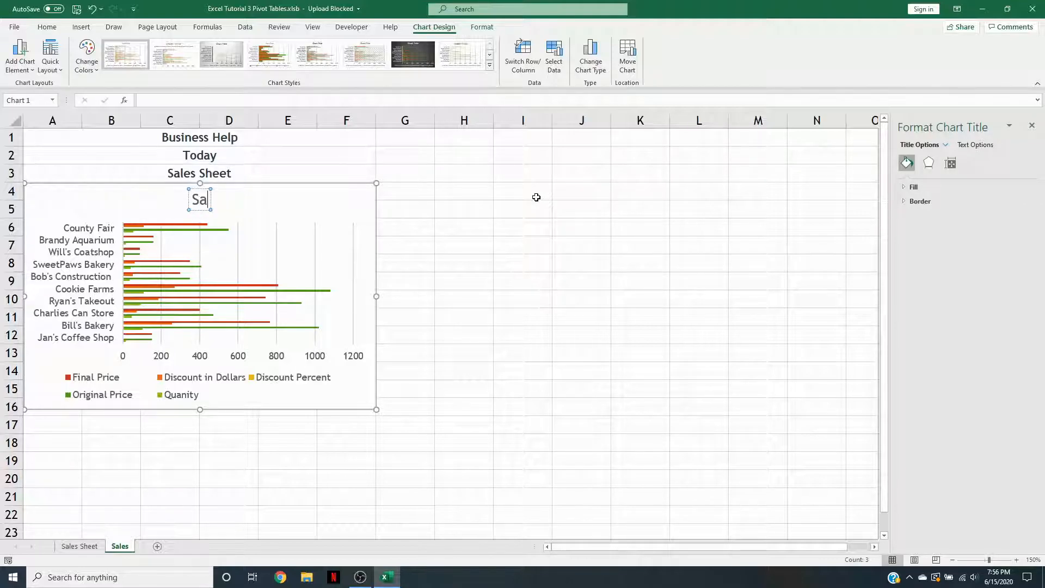
click(542, 260)
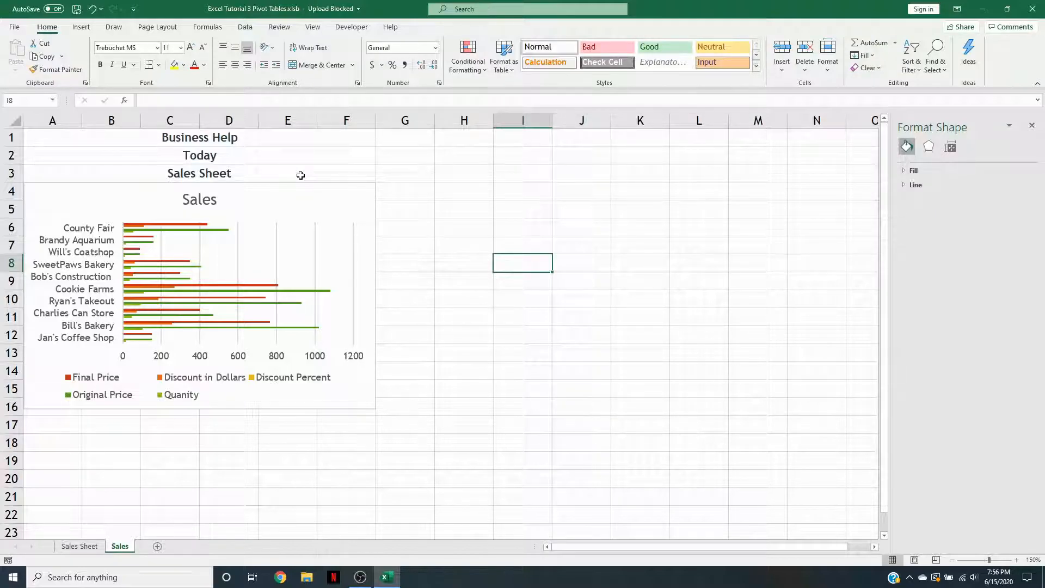
Step: Fill the title rows A1:F3 on the Sales worksheet with the dark olive-brown theme color
drag(84, 138, 266, 170)
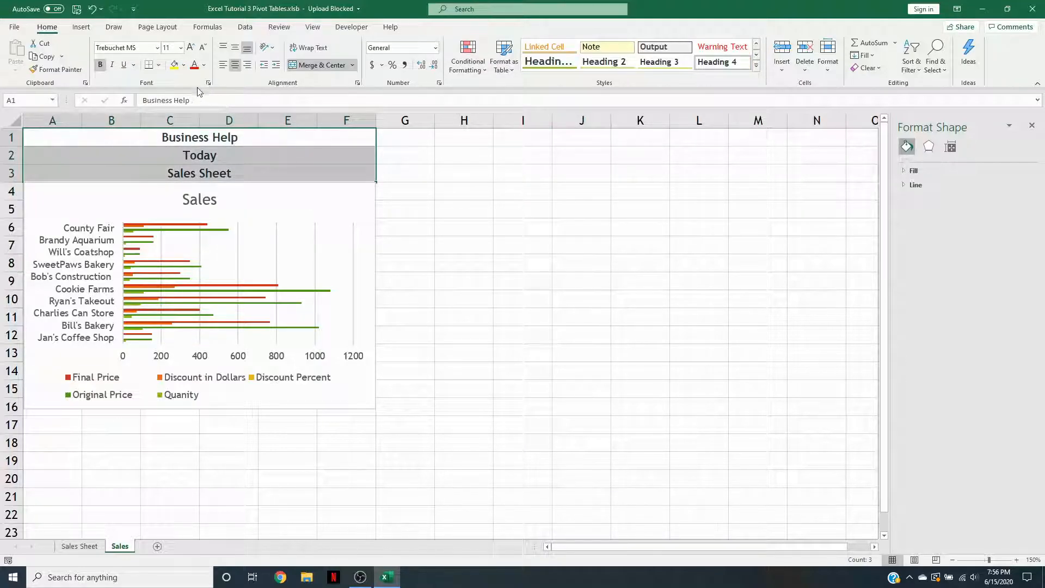
click(183, 66)
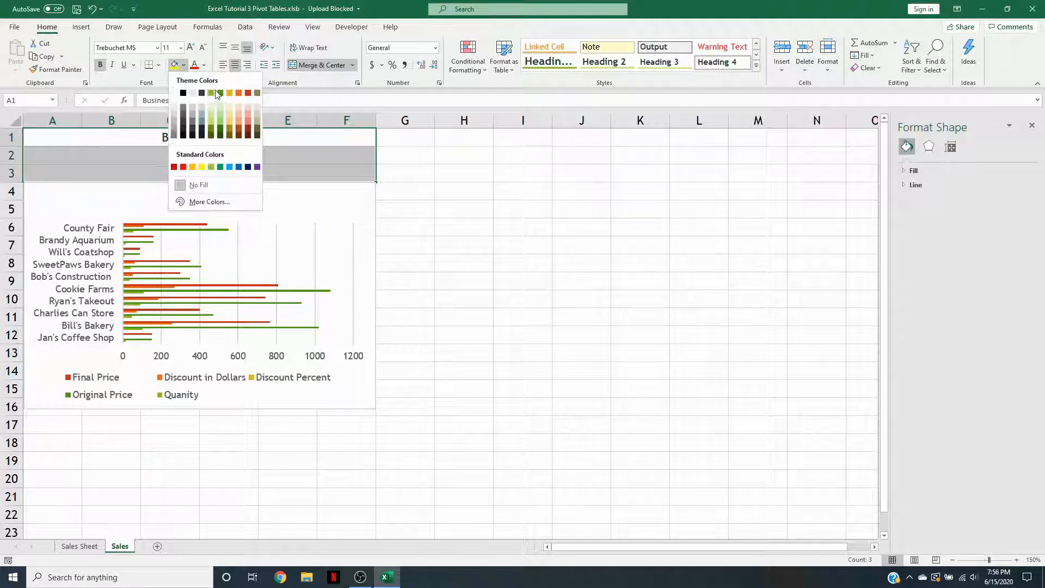
click(257, 93)
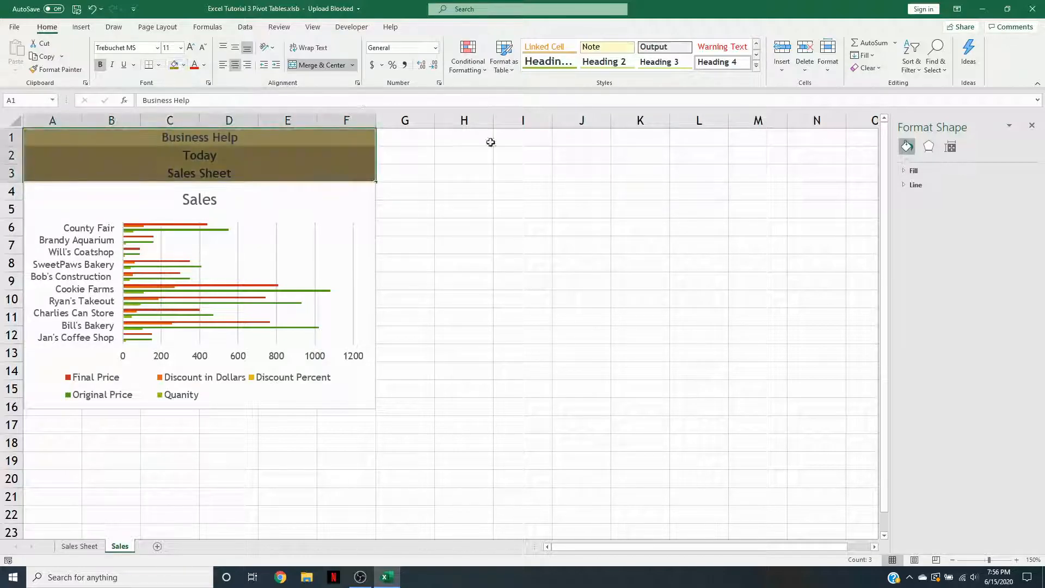
Step: Apply the 40% - Accent6 cell style to the title rows A1:F3 on the Sales worksheet
click(756, 65)
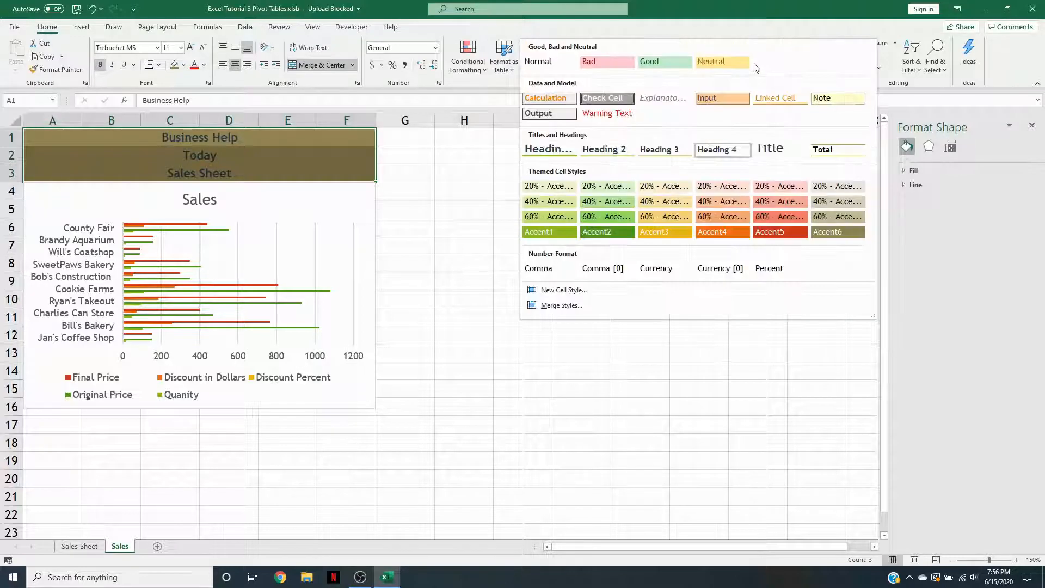
click(853, 210)
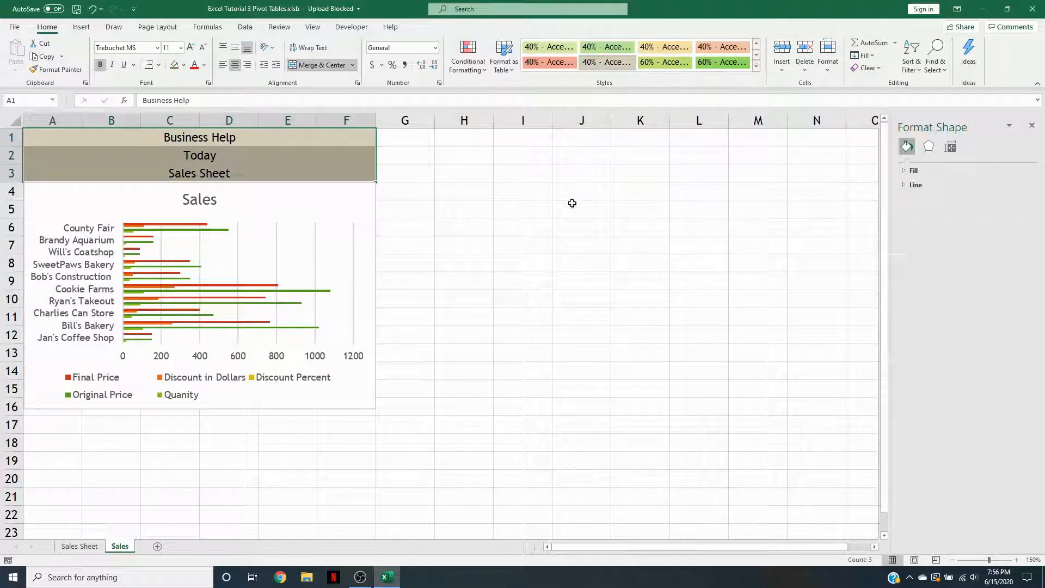
click(544, 242)
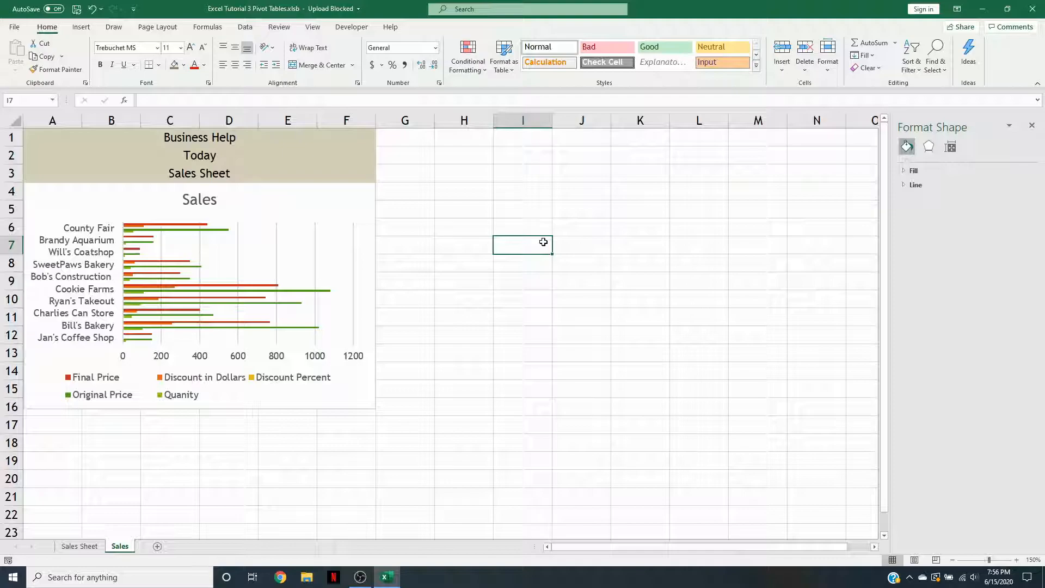
Step: Use Format Painter to copy the Sales worksheet's title formatting onto Sales Sheet title rows 1 to 3, and close the Format Shape pane
click(203, 136)
click(58, 69)
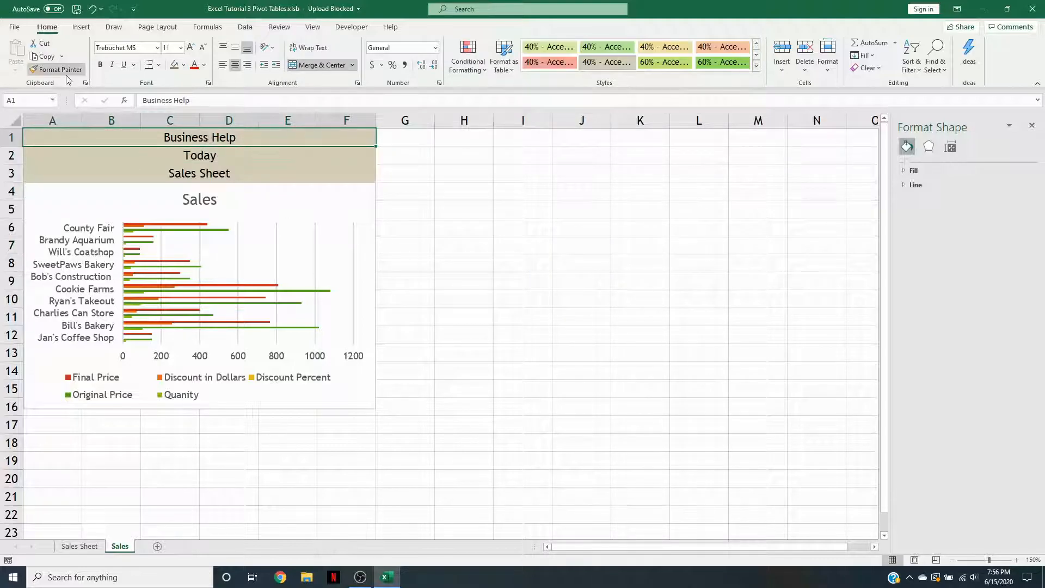
click(78, 548)
drag(162, 143, 196, 167)
click(674, 265)
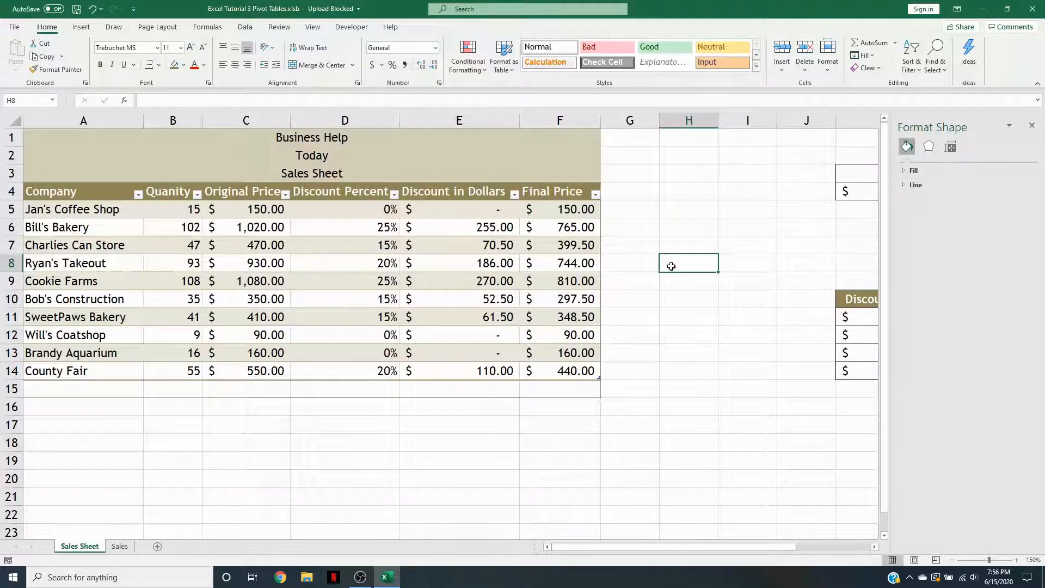
click(1031, 127)
Step: Enter a formula in H7 of Sales Sheet that adds the ten Final Price cells, F5 through F14, individually with plus signs
click(701, 244)
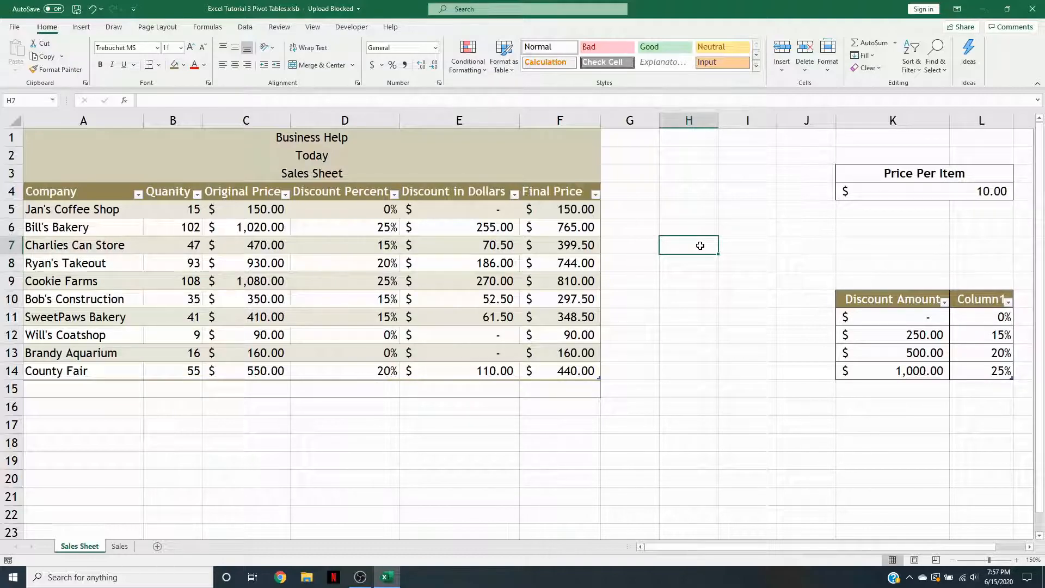
text(=)
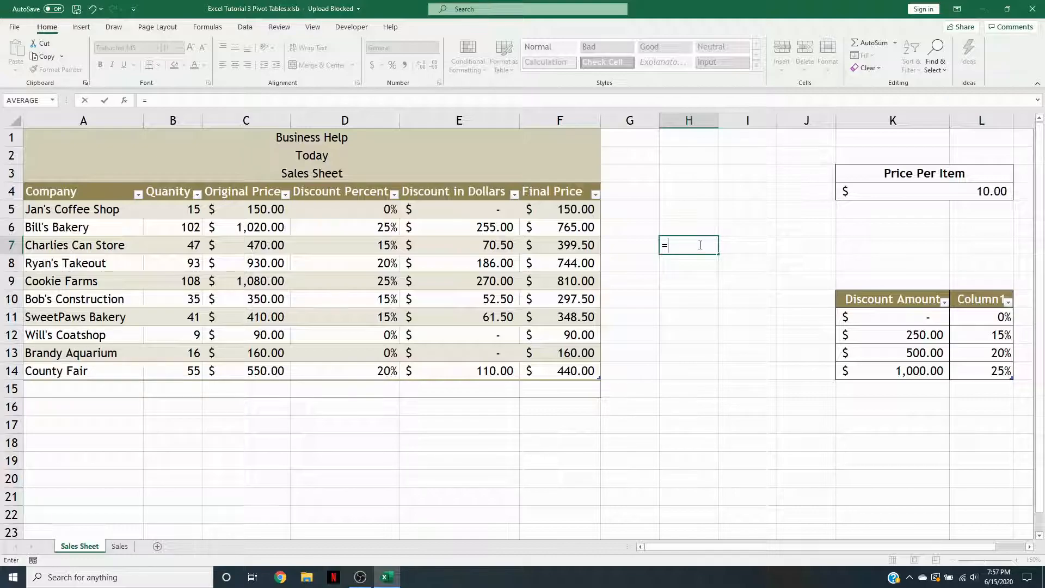
click(580, 210)
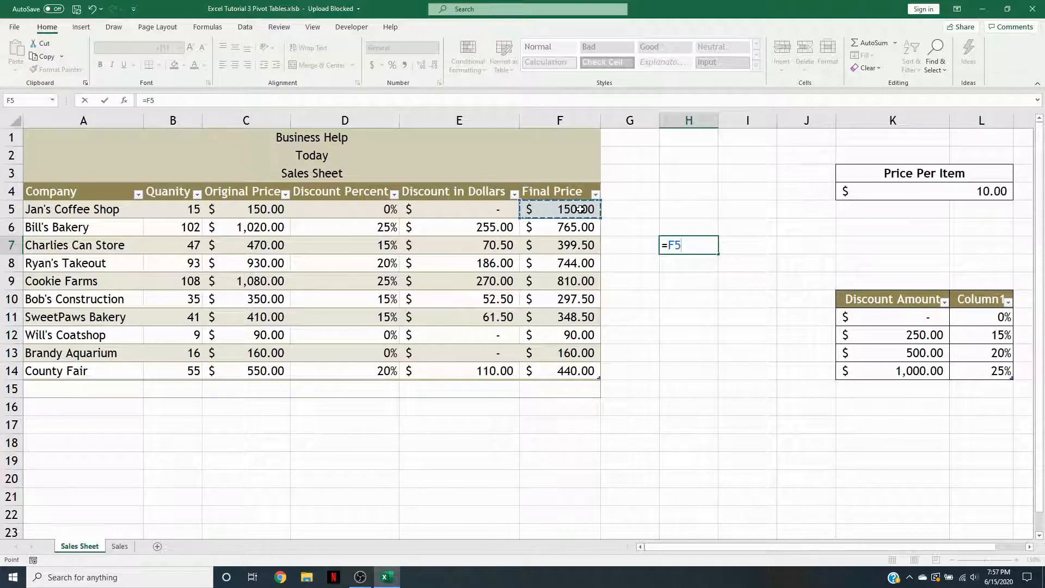
text(+)
click(576, 227)
text(+)
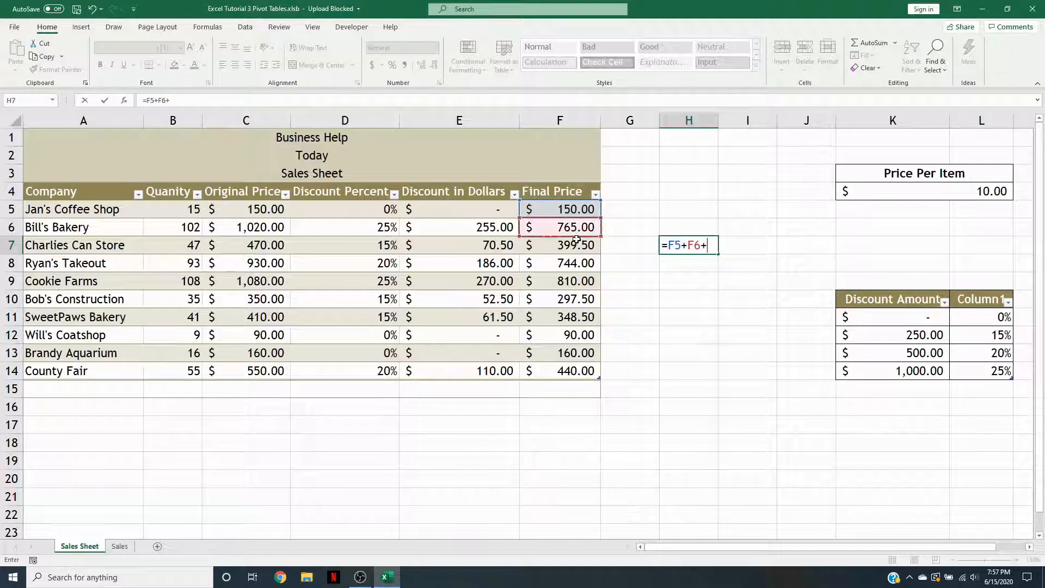
click(575, 246)
text(+)
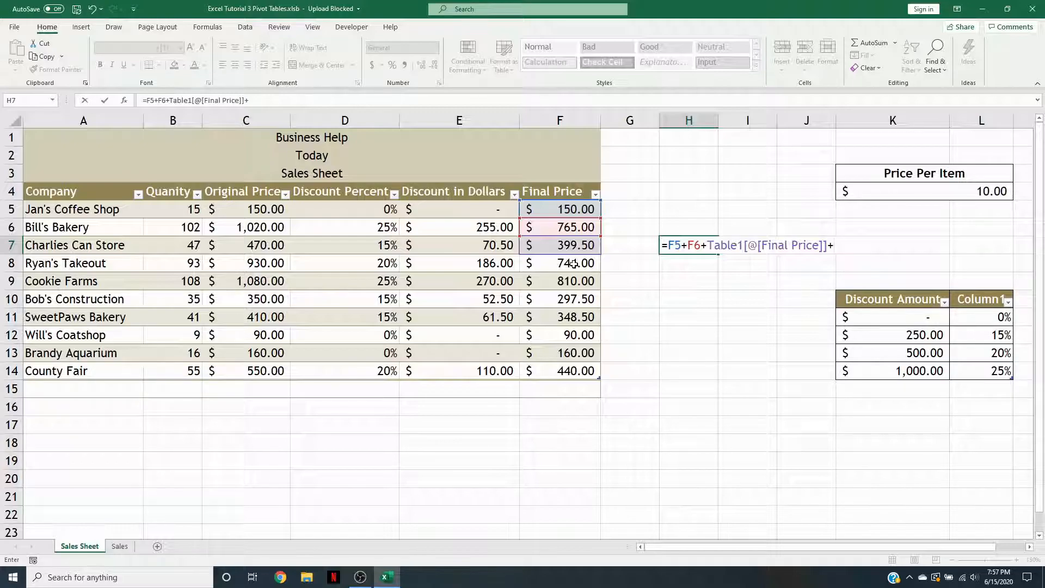
click(573, 264)
text(+)
click(573, 282)
text(+)
click(571, 299)
text(+)
click(569, 317)
text(+)
click(571, 335)
text(+)
click(571, 353)
text(+)
click(569, 370)
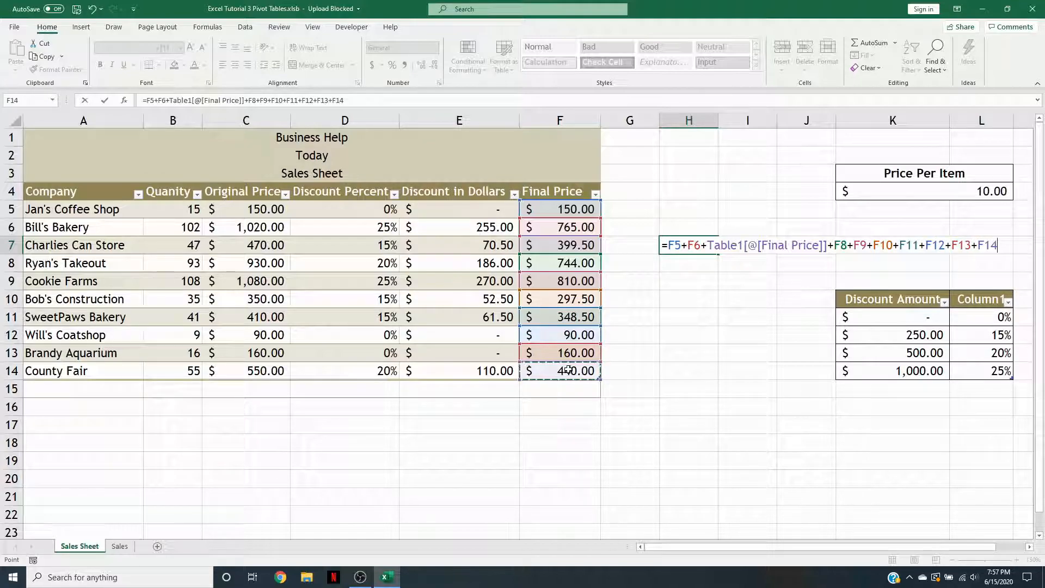
key(Return)
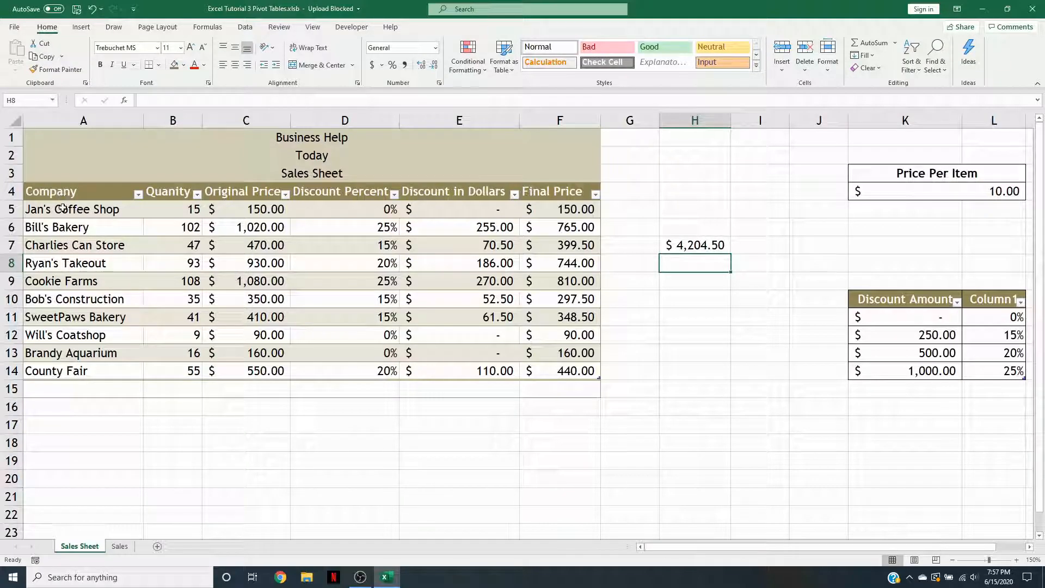
Step: Add a totals row below the company sales table A4:F14
drag(82, 194, 596, 374)
right_click(581, 375)
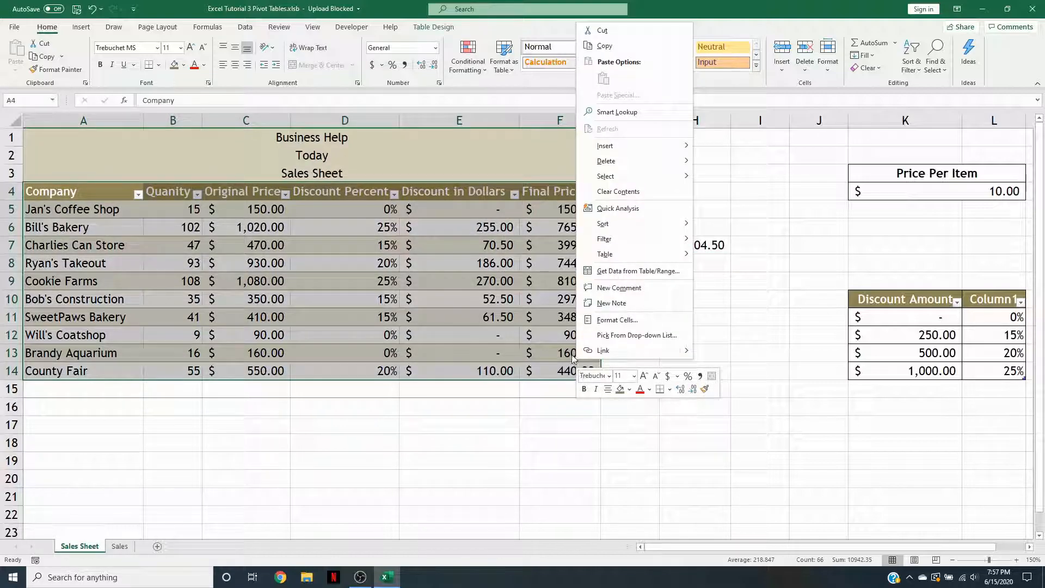
mouse_move(619, 260)
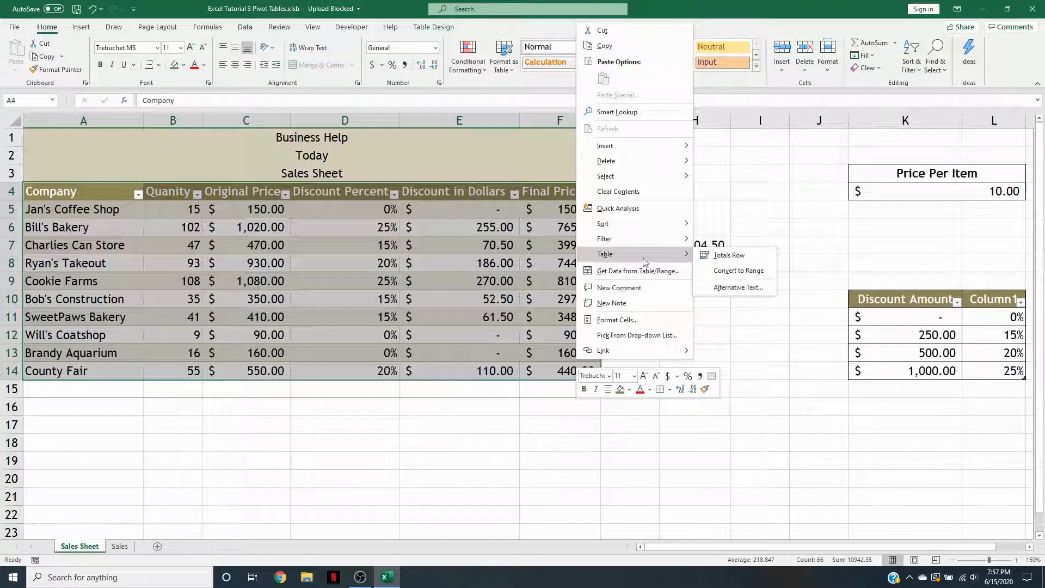
click(713, 256)
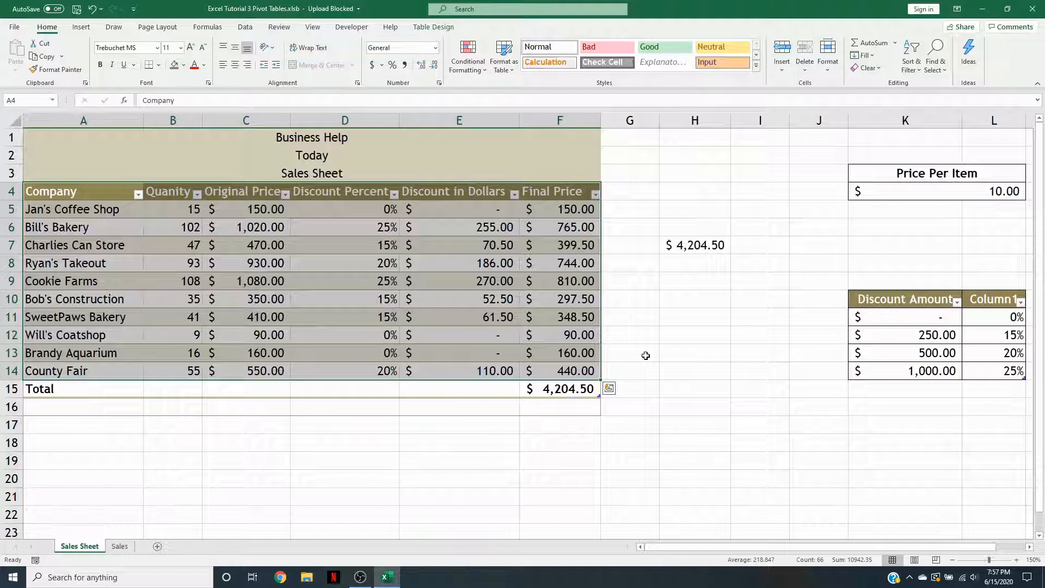
click(453, 498)
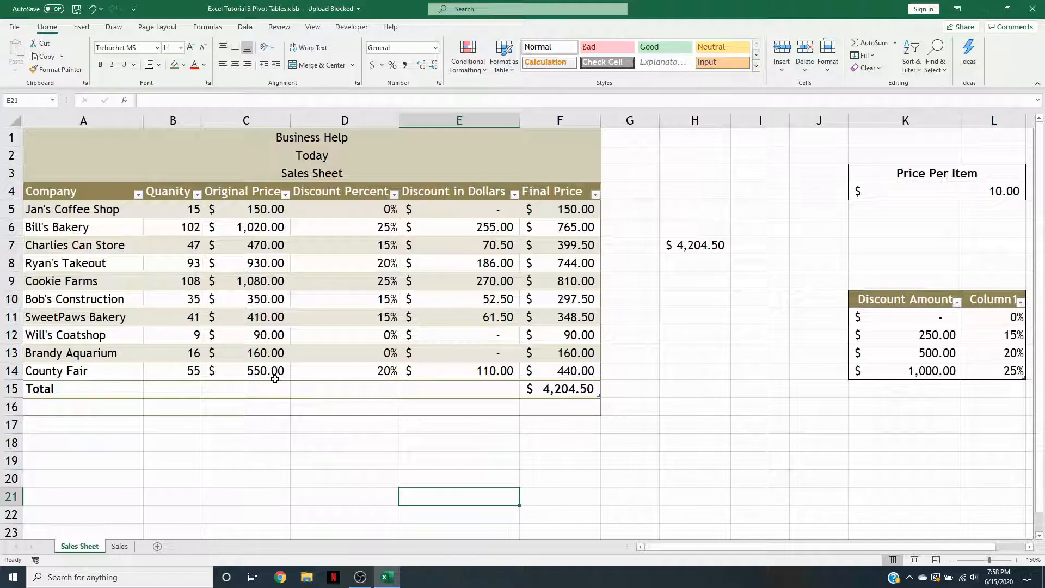
Step: Widen column A of Sales Sheet slightly
mouse_move(143, 116)
mouse_down()
mouse_move(121, 119)
mouse_move(146, 122)
mouse_up()
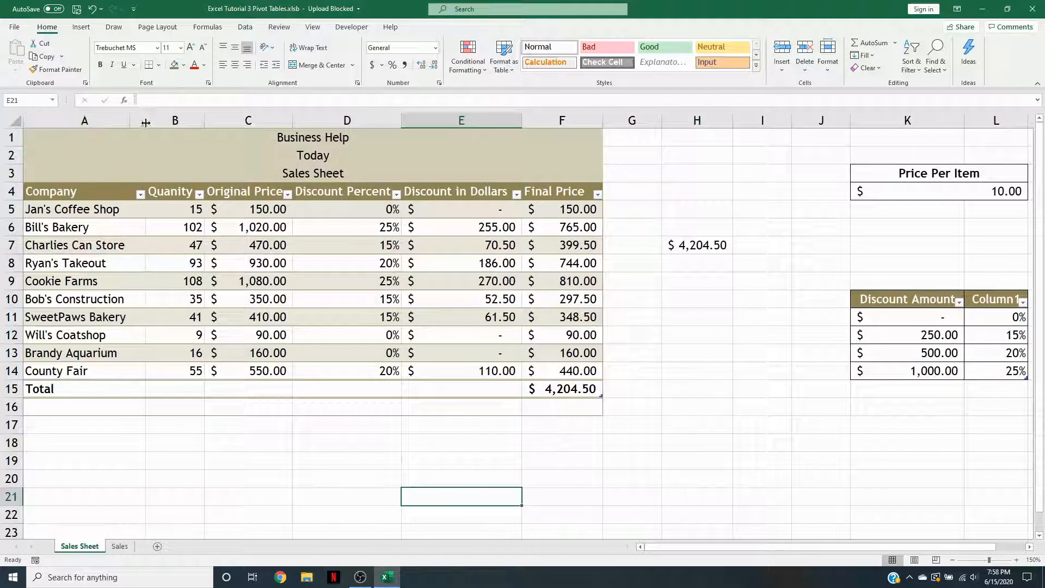
mouse_move(11, 146)
mouse_down()
mouse_move(11, 163)
mouse_move(14, 146)
mouse_up()
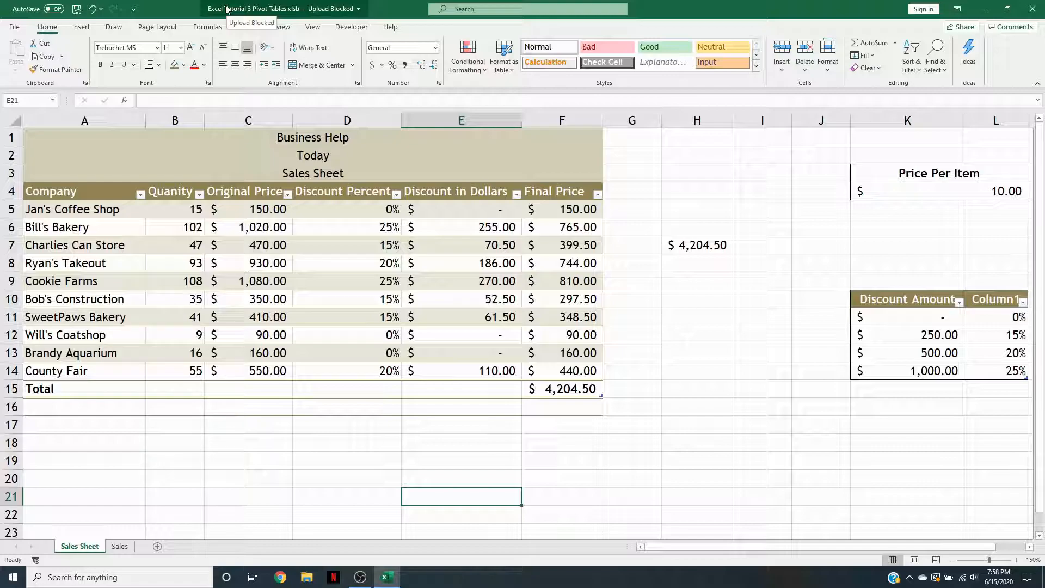
Step: Check the print preview of Sales Sheet and return to the worksheet
click(18, 30)
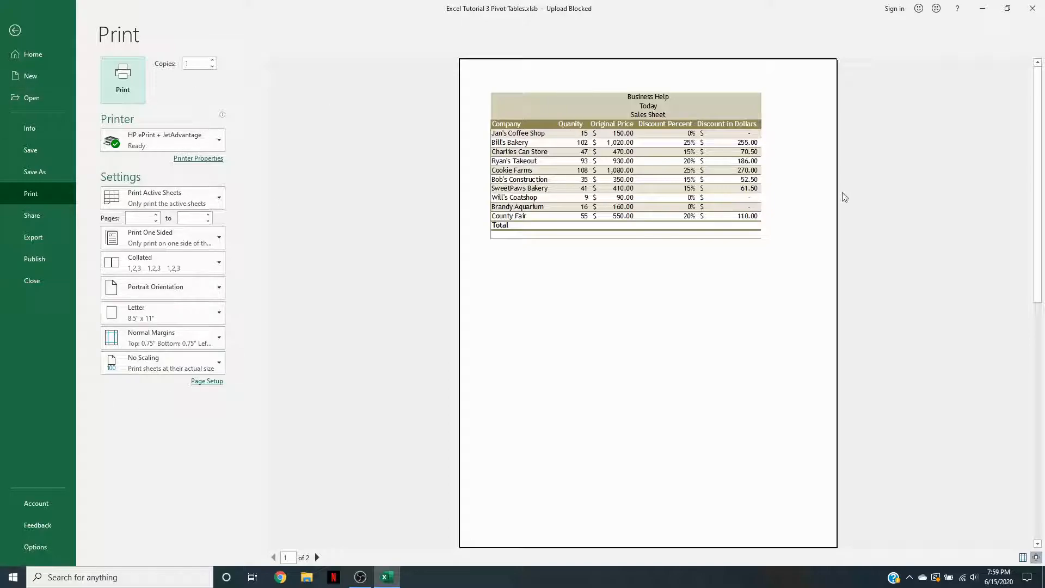
click(52, 26)
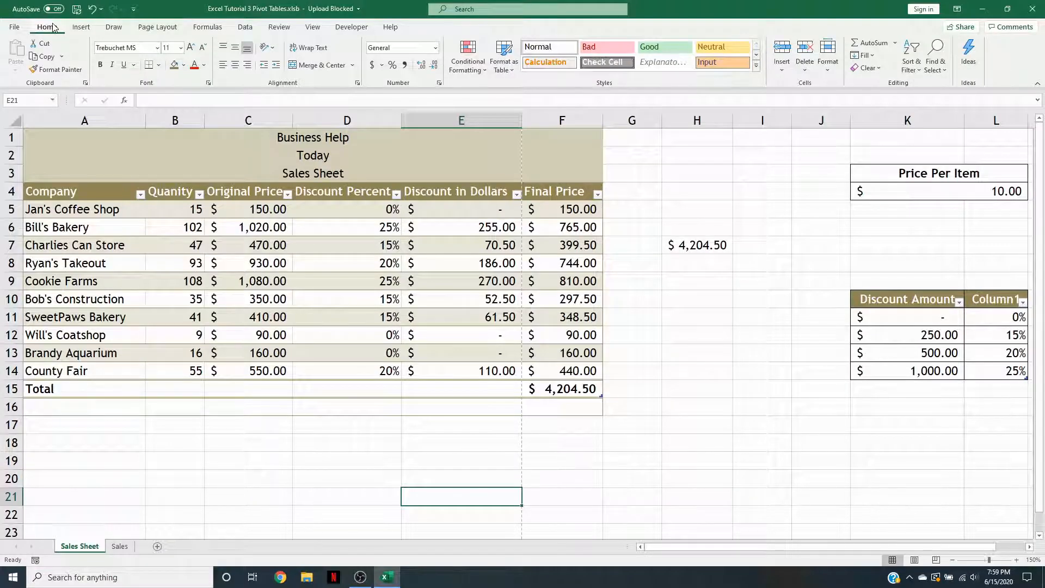